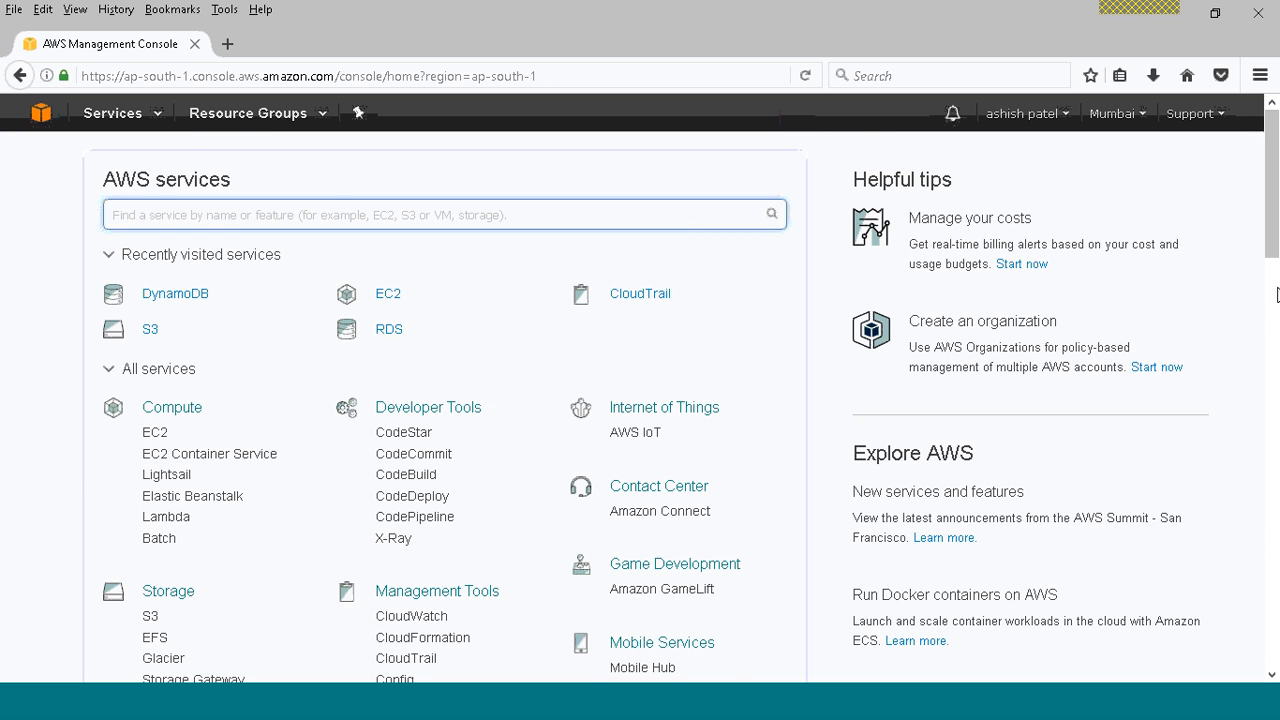
Open the DynamoDB service and start creating a new table.
scroll(1275, 237, "down", 5)
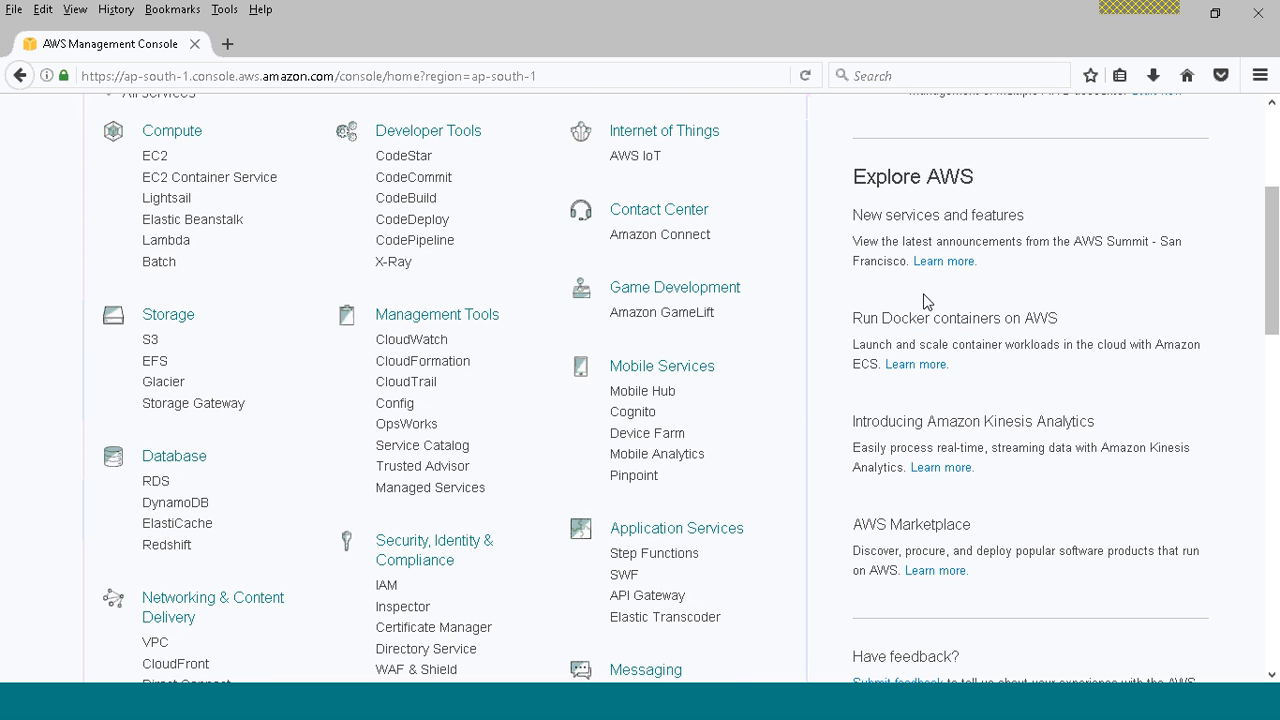
left_click(172, 507)
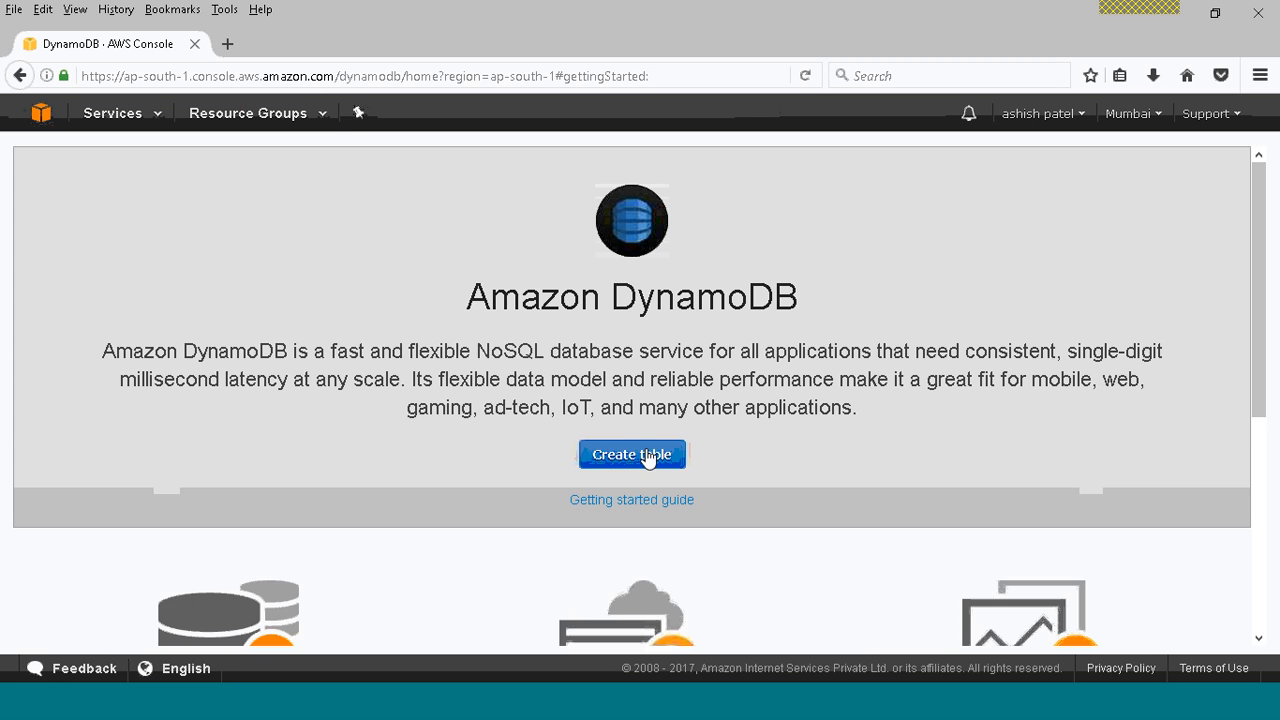
left_click(622, 457)
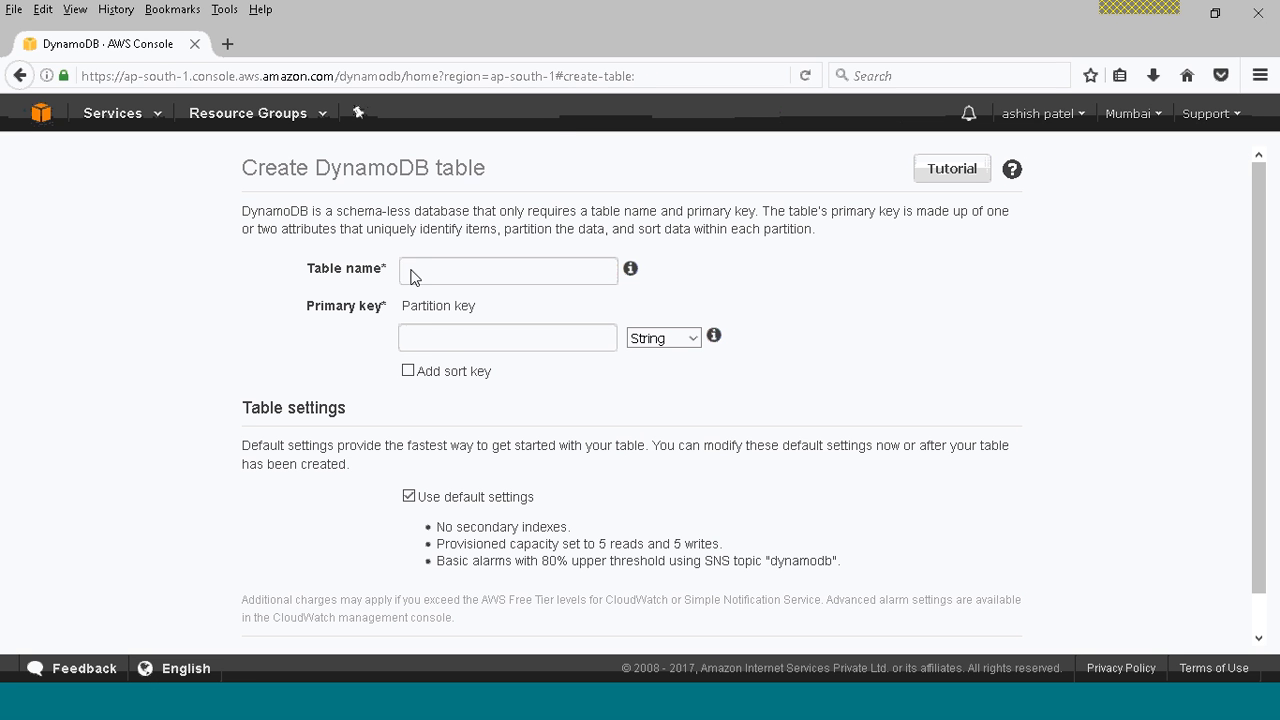
Name the new table CloudninjaasDynamoDB.
left_click(422, 270)
type("MiddleName")
left_click_drag(494, 277, 374, 273)
type("CloudninjaasDynamoDB")
Set the primary partition key to CloudninjaasDB, reusing the table name as the starting text.
left_click_drag(585, 281, 372, 270)
key("ctrl+c")
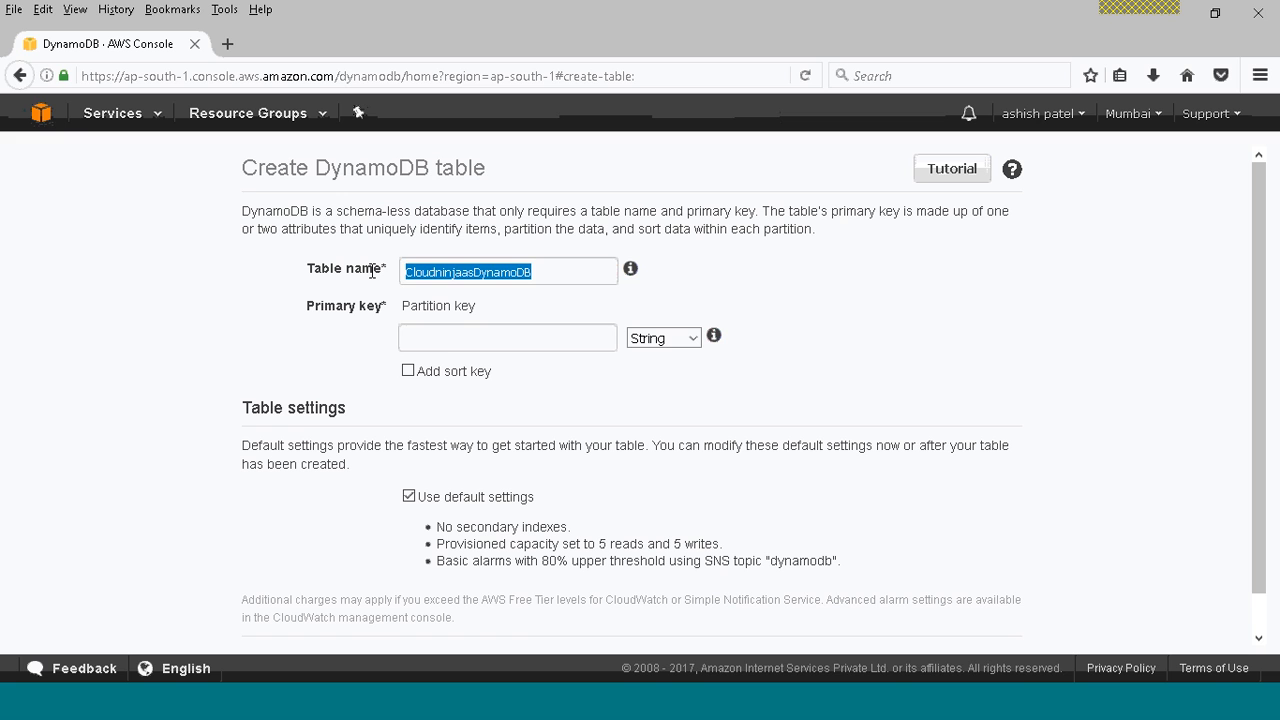
left_click(463, 329)
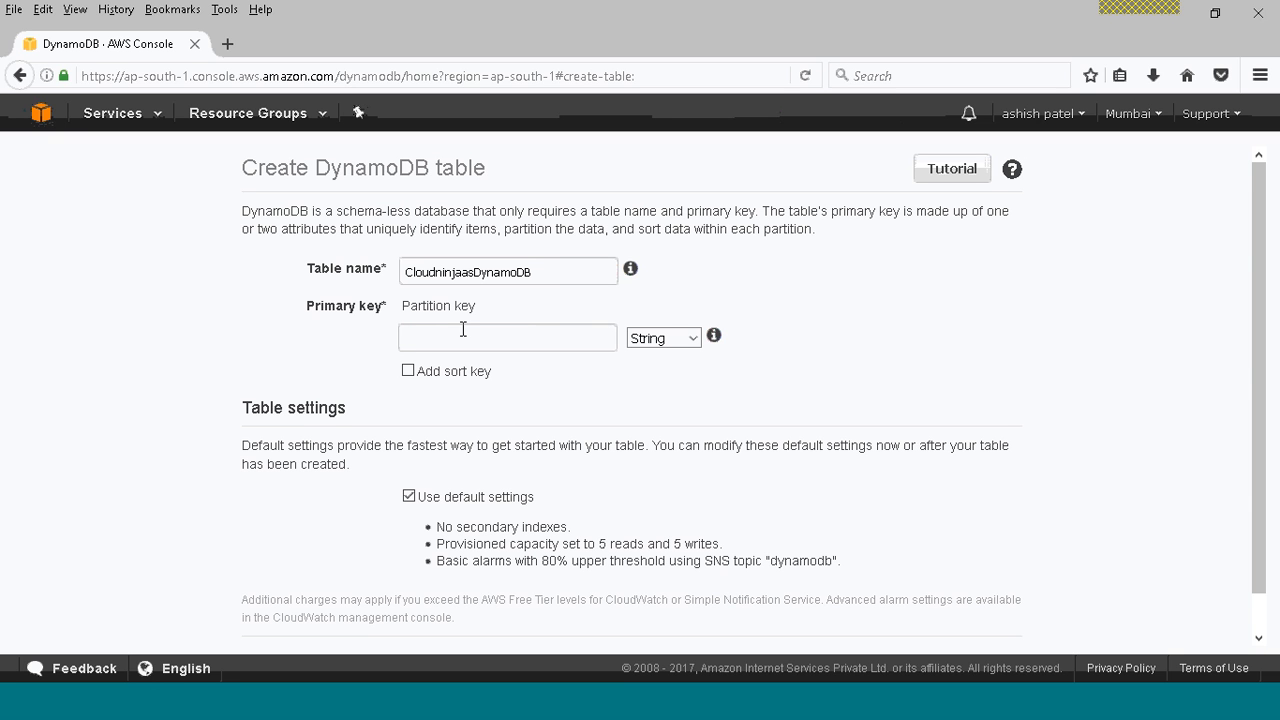
key("ctrl+v")
key("BackSpace")
key("BackSpace")
key("BackSpace")
key("BackSpace")
key("BackSpace")
key("BackSpace")
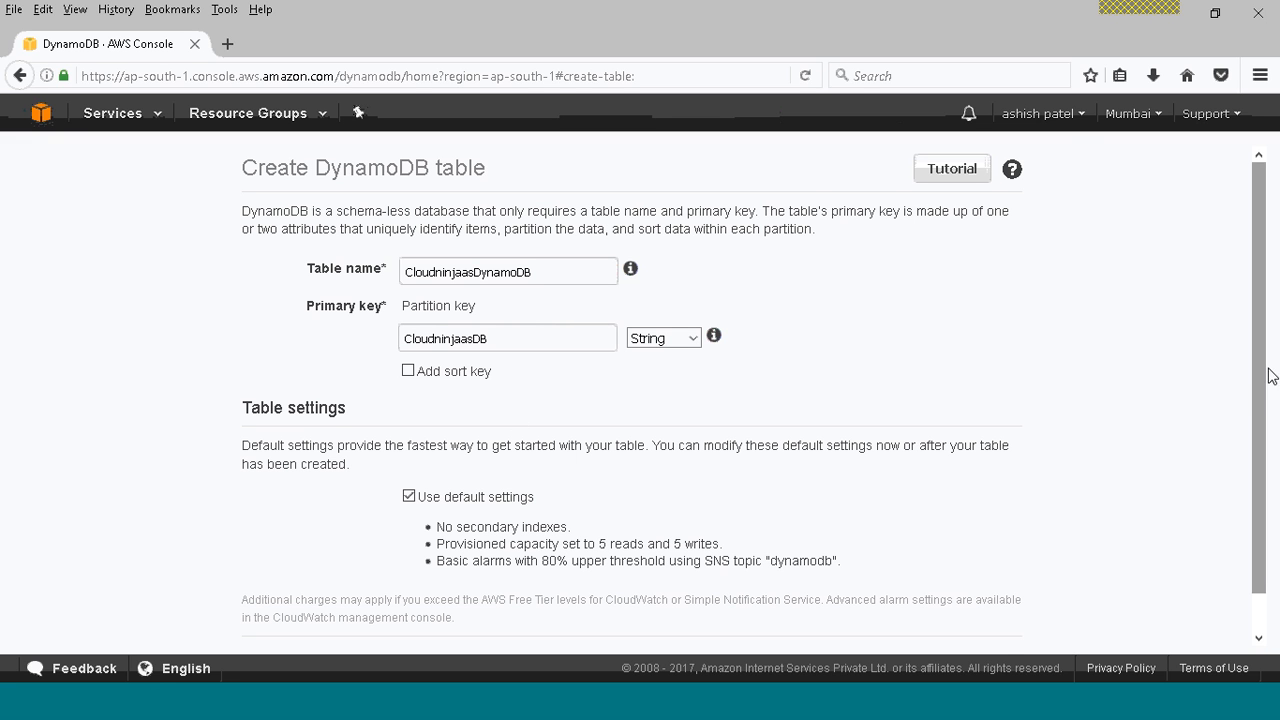
Try custom table settings with 1 read and 1 write capacity unit, and restore the default settings.
scroll(1262, 356, "down", 1)
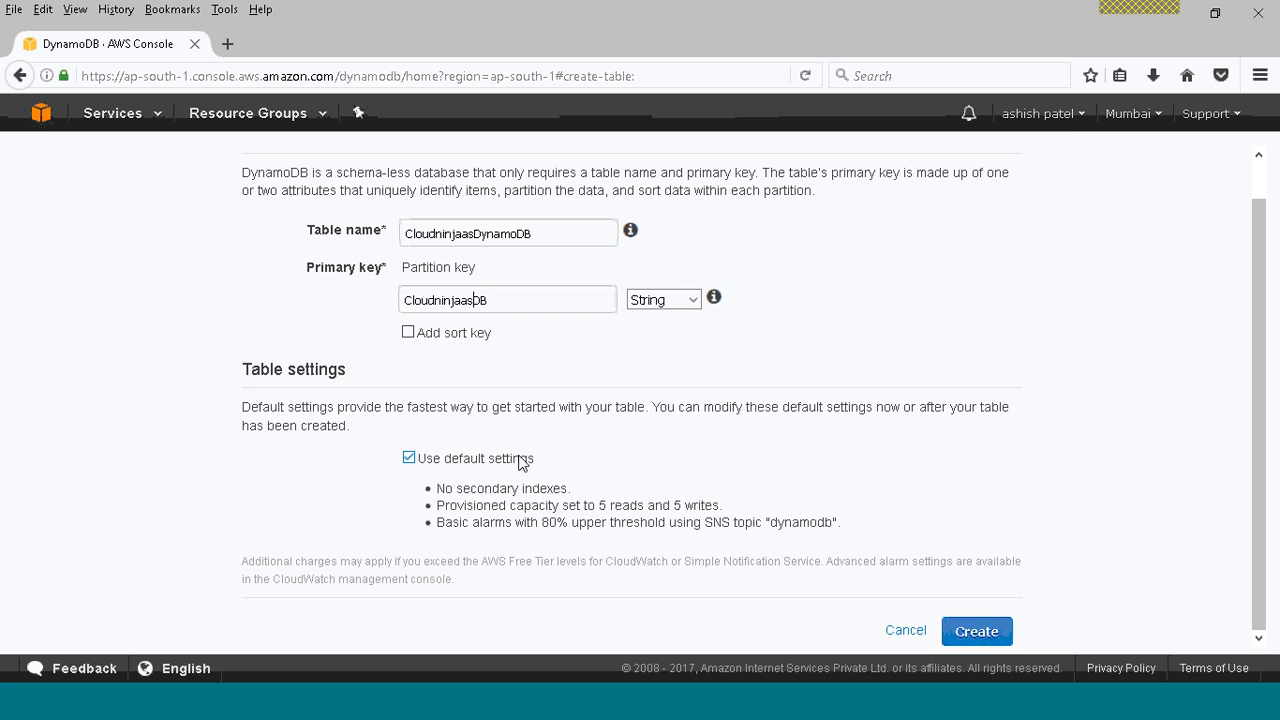
left_click(414, 459)
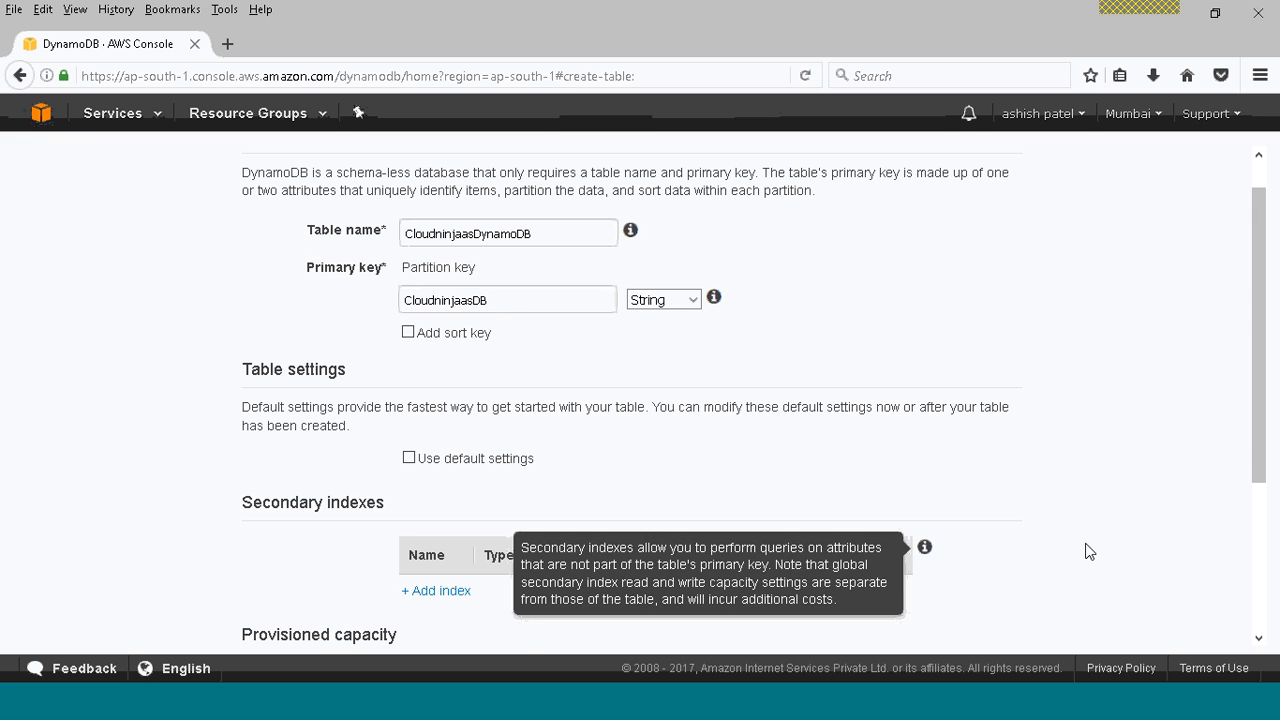
left_click_drag(1261, 452, 1264, 551)
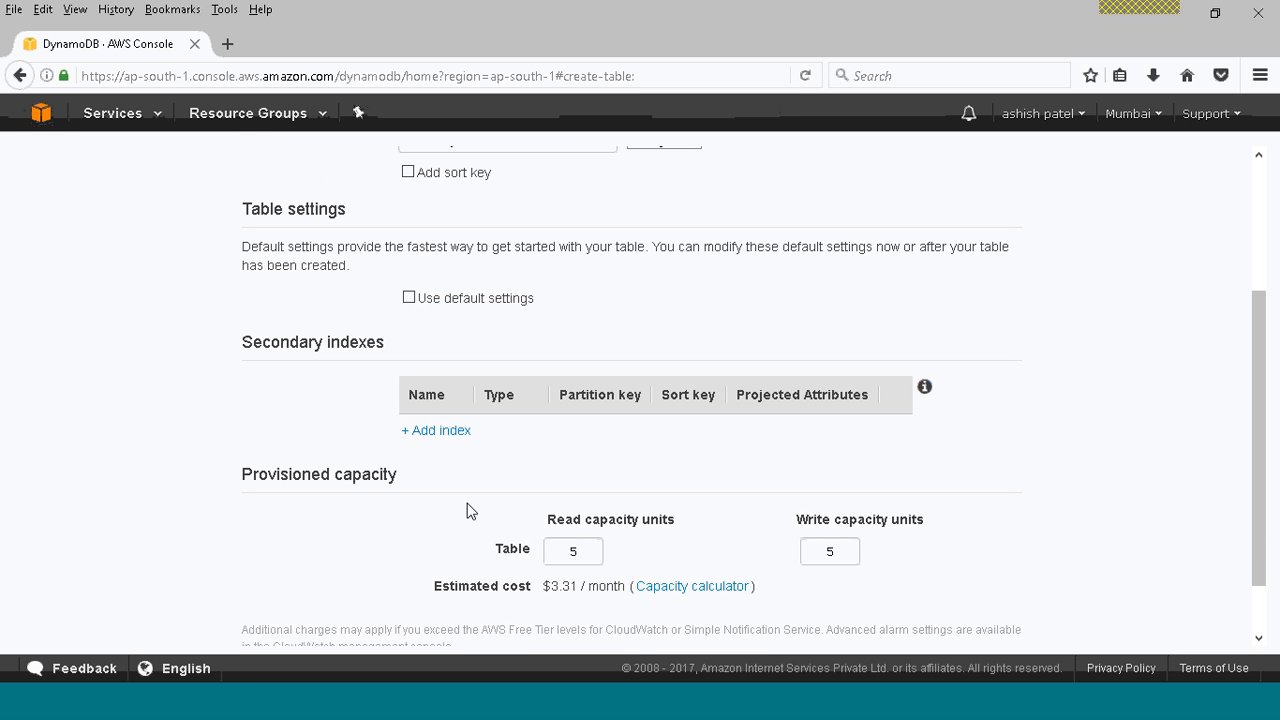
left_click(571, 549)
double_click(550, 544)
key("BackSpace")
type("1")
left_click(841, 552)
left_click_drag(841, 552, 811, 551)
type("1")
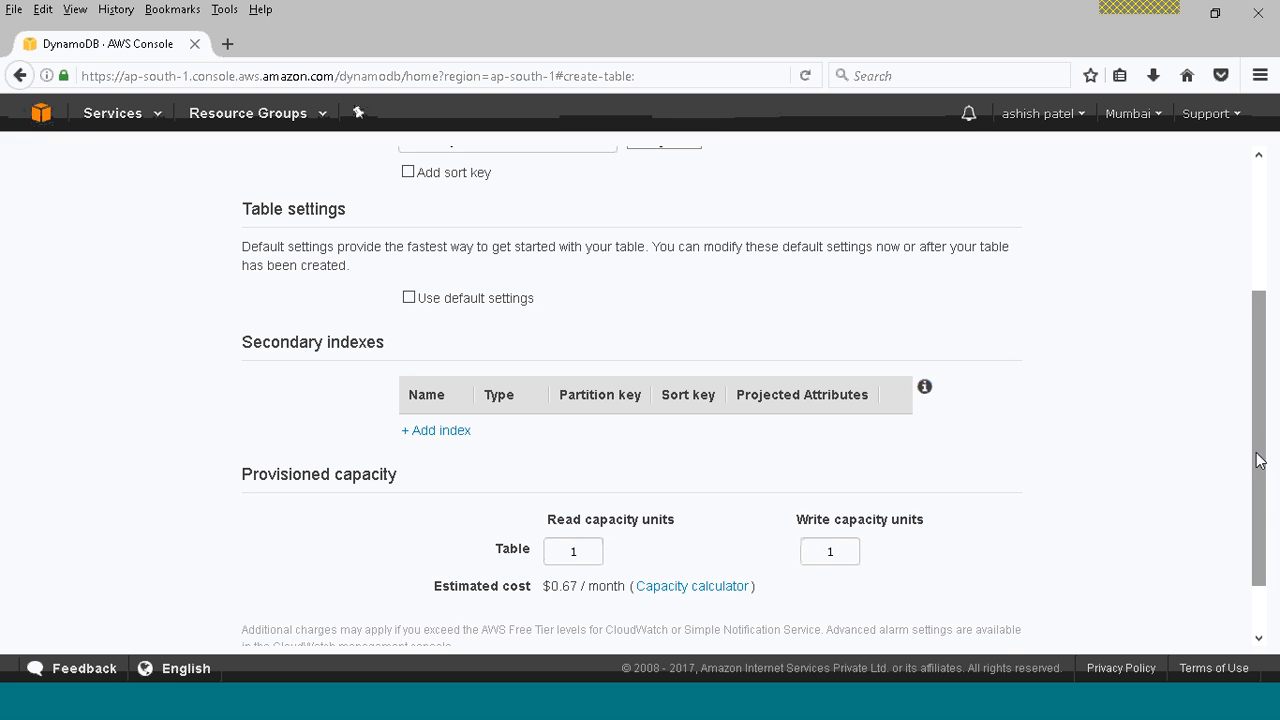
left_click_drag(1257, 455, 1263, 492)
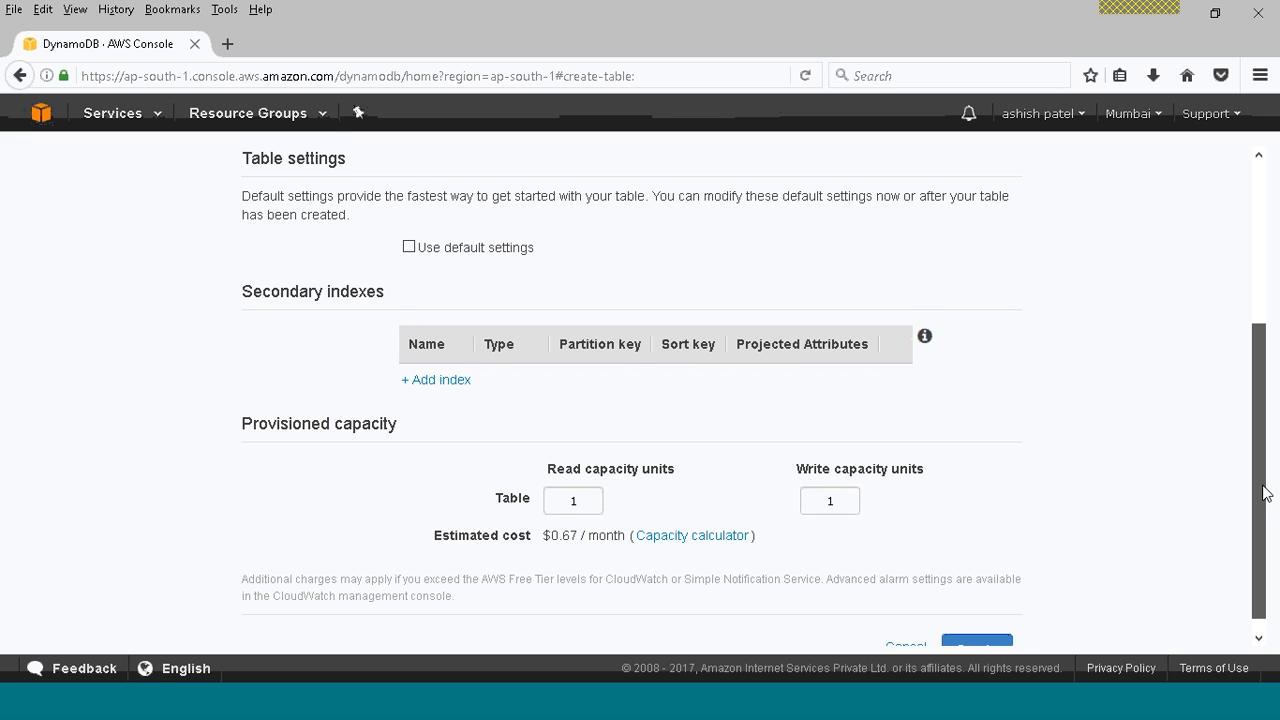
left_click_drag(1263, 492, 1260, 414)
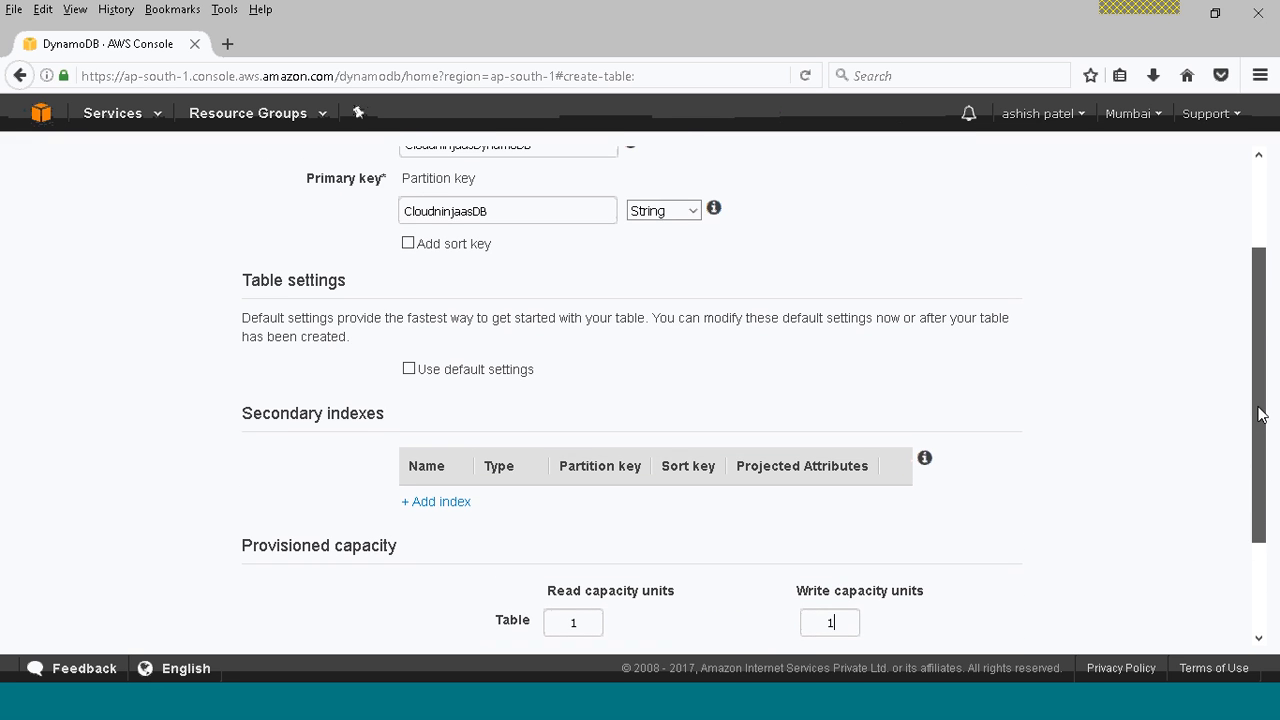
left_click(409, 369)
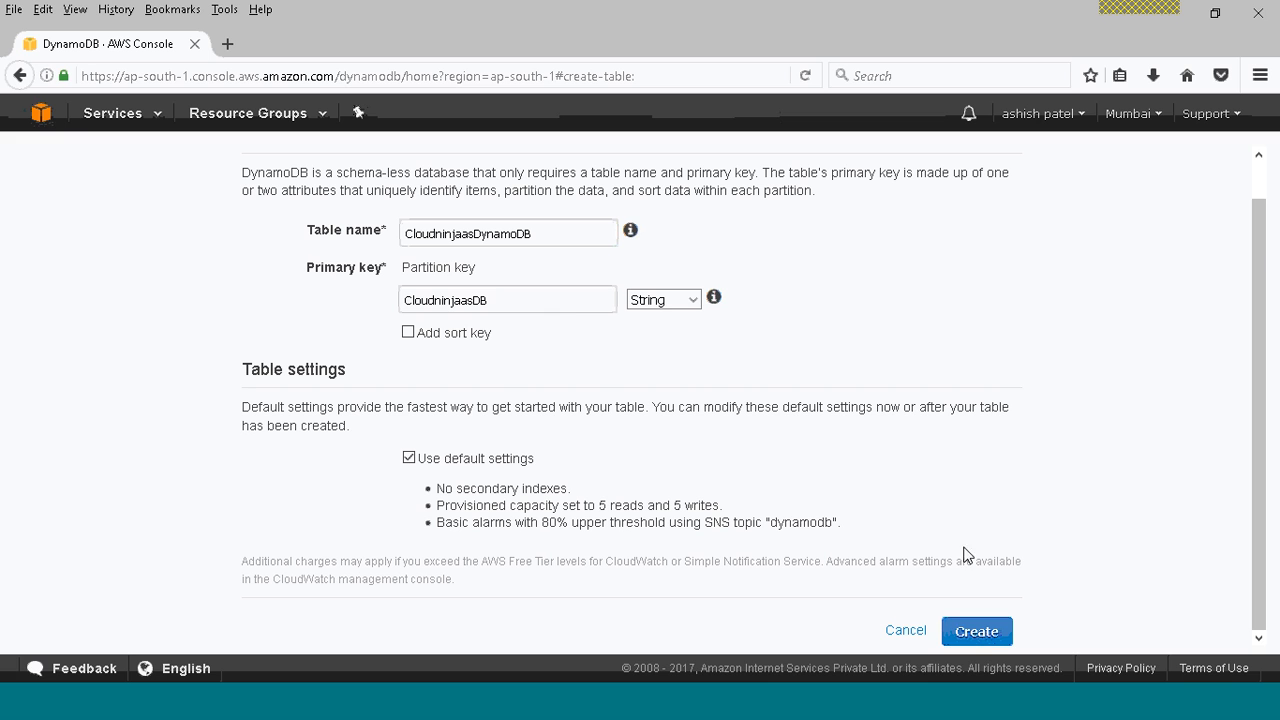
Create the table with the default settings and a String partition key.
left_click(987, 633)
left_click(987, 633)
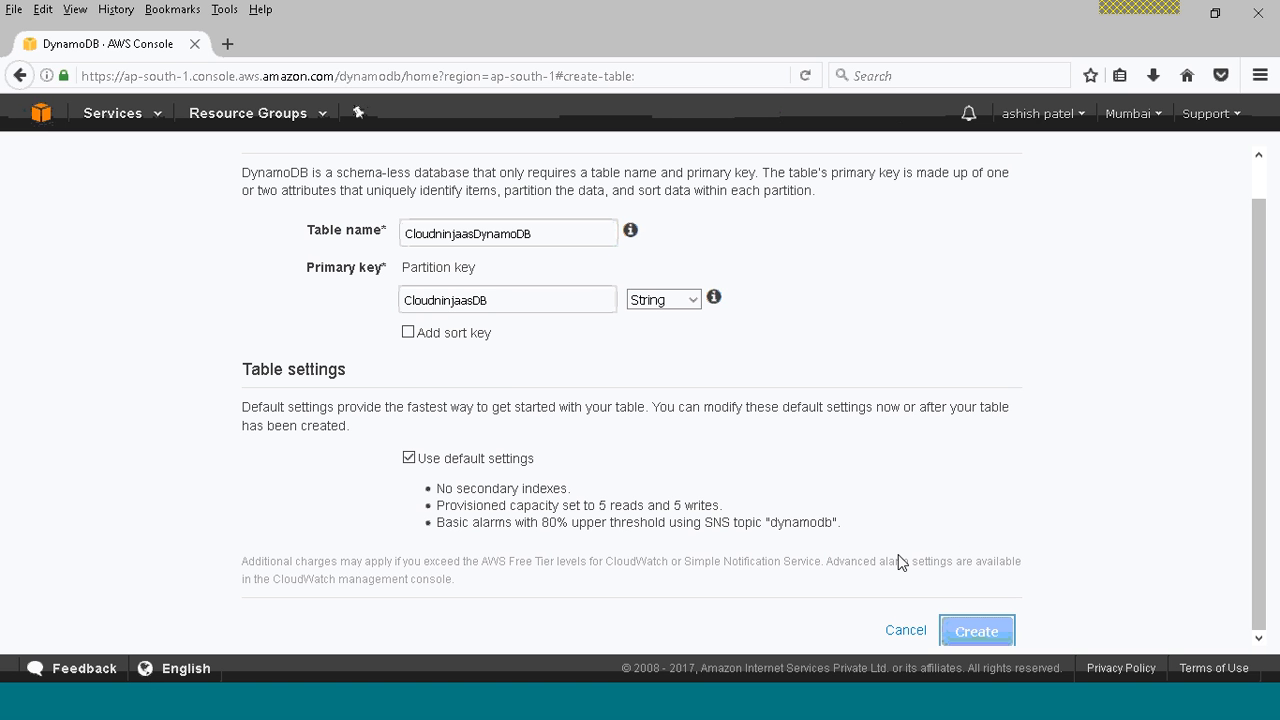
left_click(687, 302)
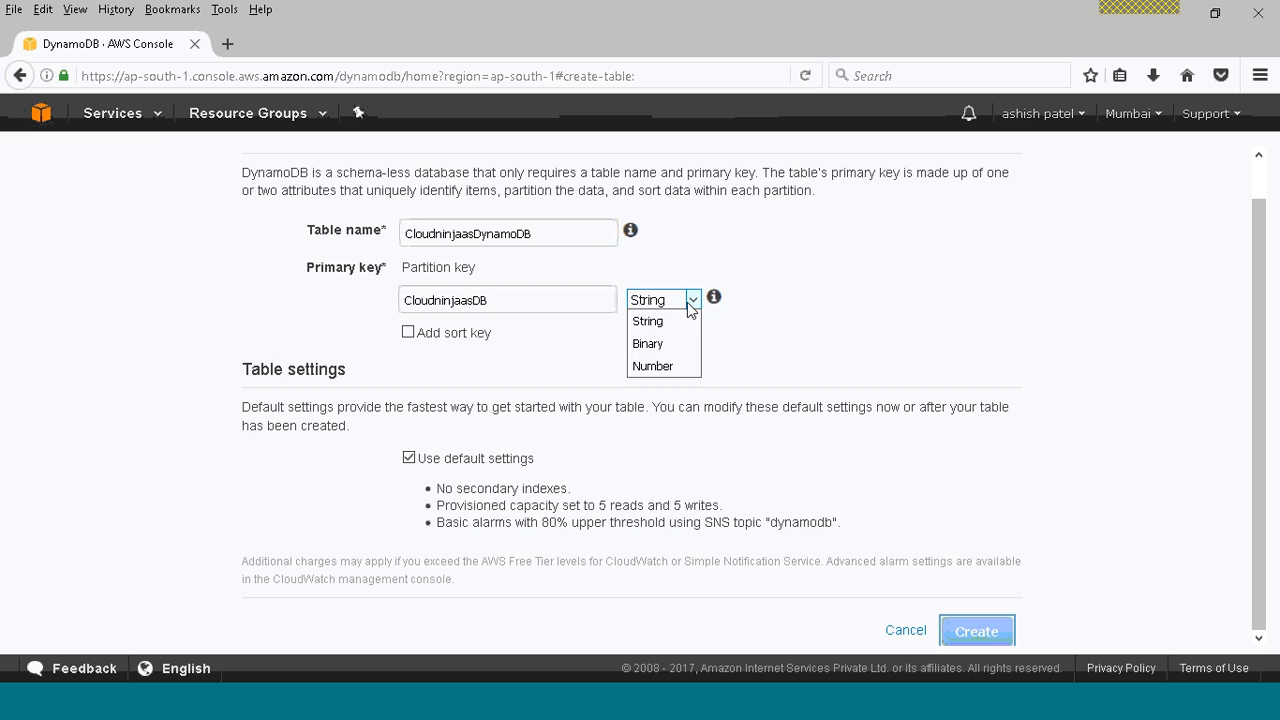
left_click(687, 302)
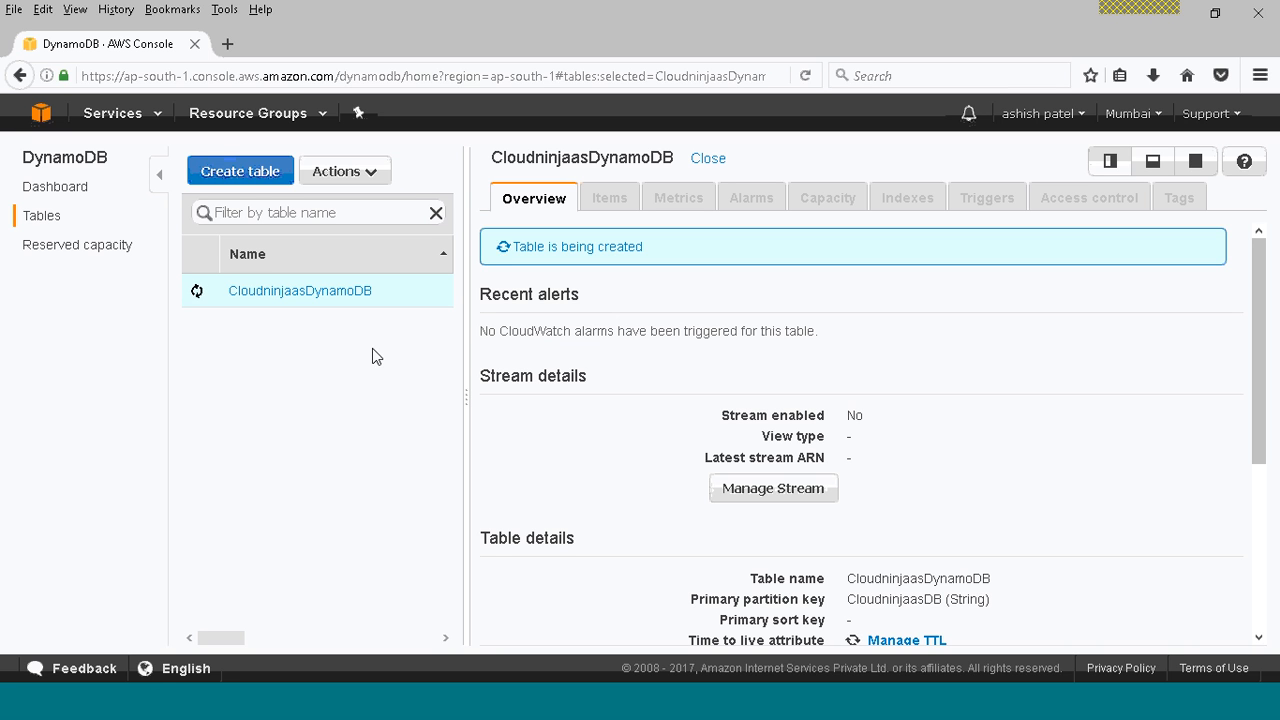
Start a reserved capacity purchase for Read capacity units with a term of three years.
left_click(65, 250)
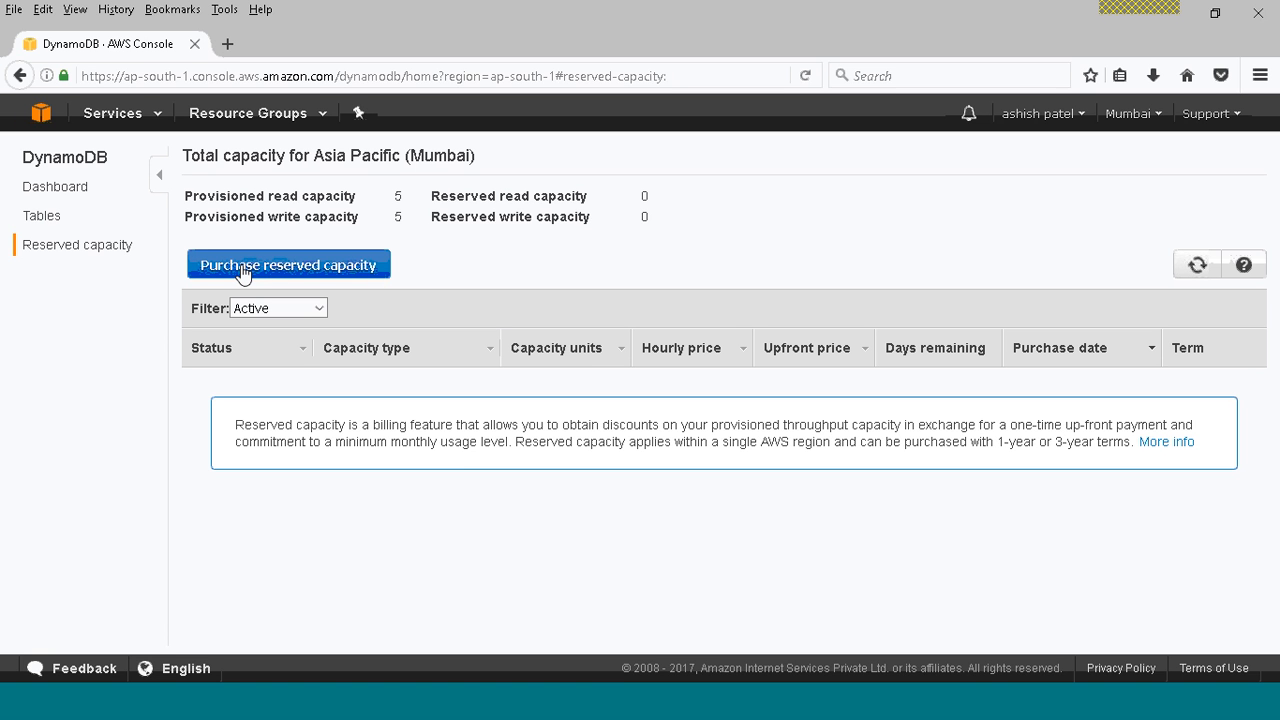
left_click(242, 272)
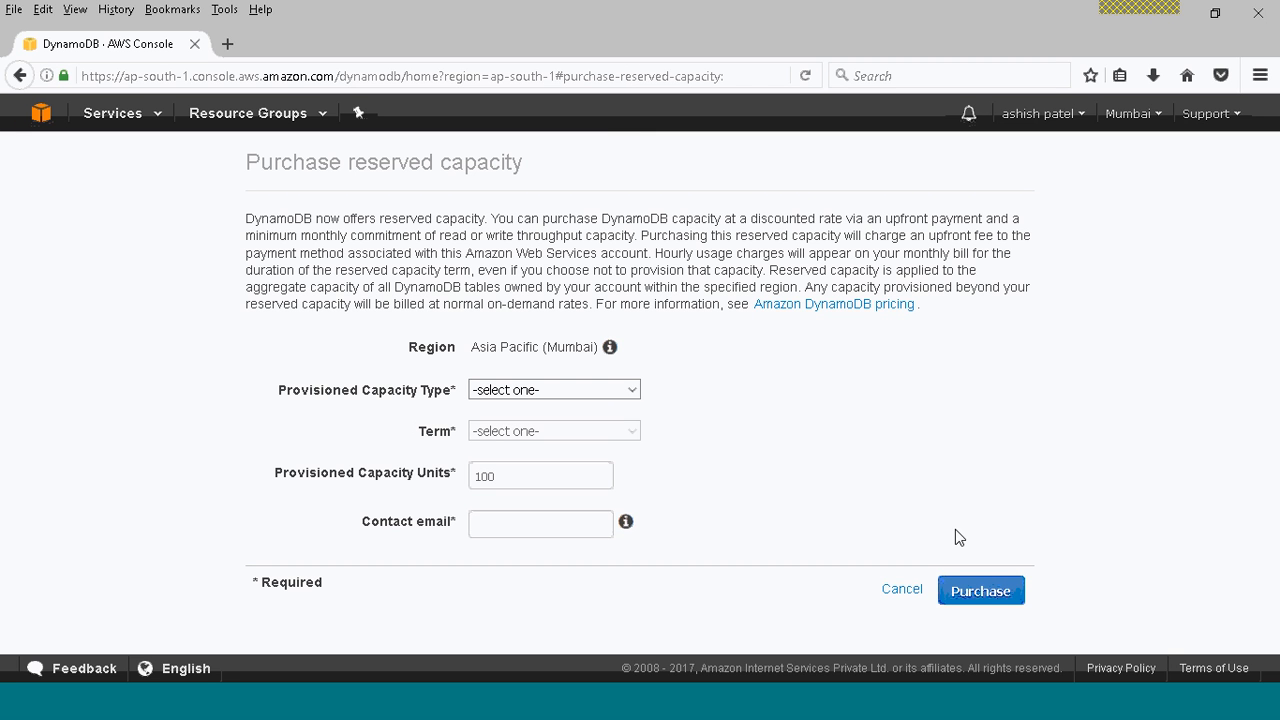
left_click(592, 390)
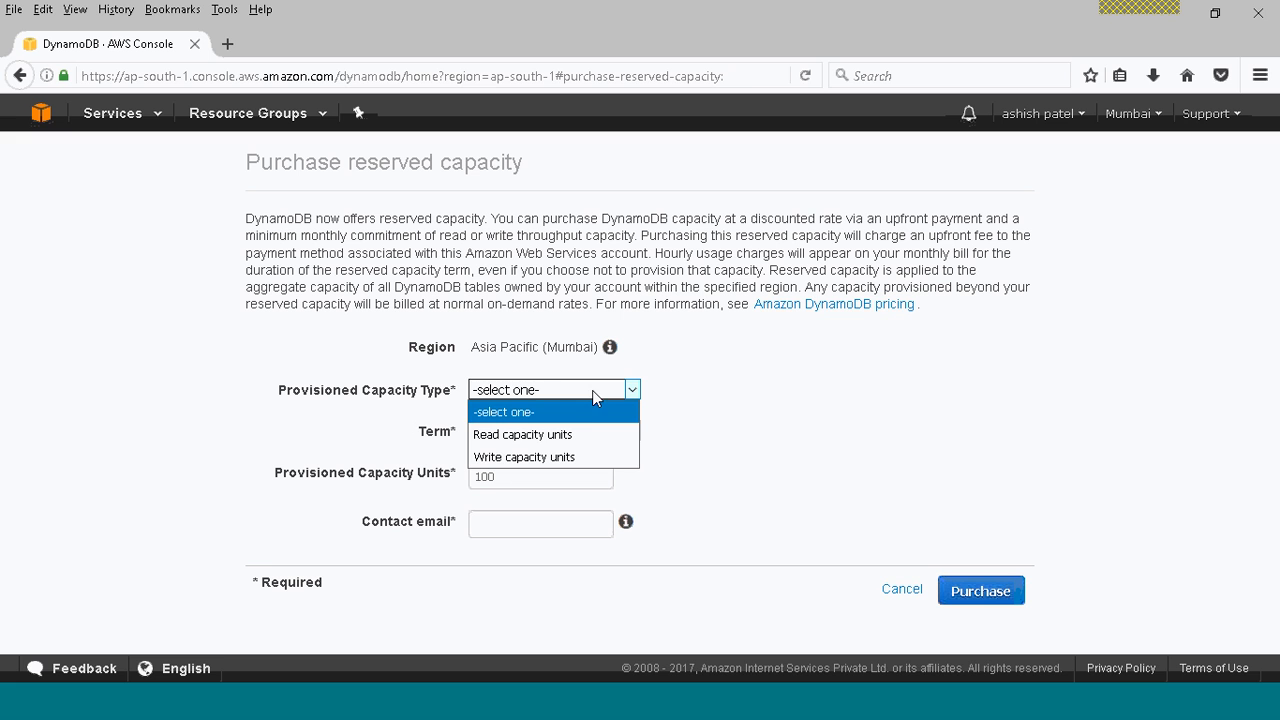
left_click(590, 434)
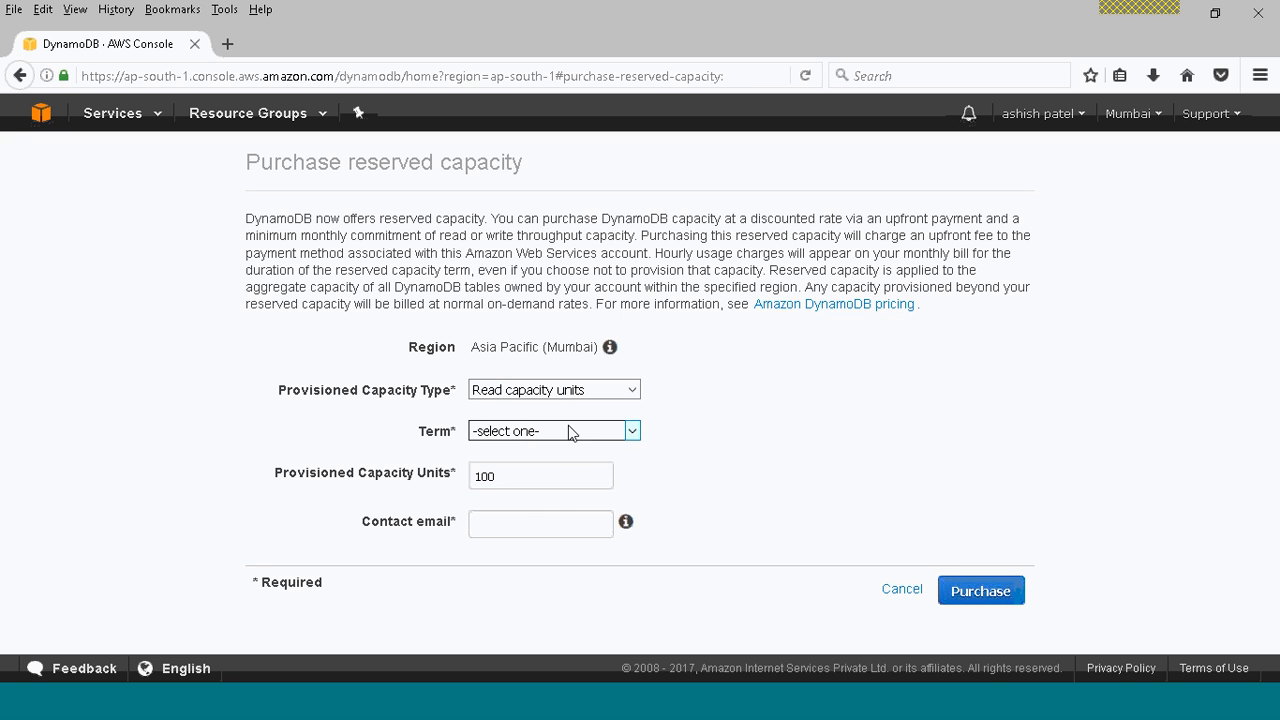
left_click(571, 431)
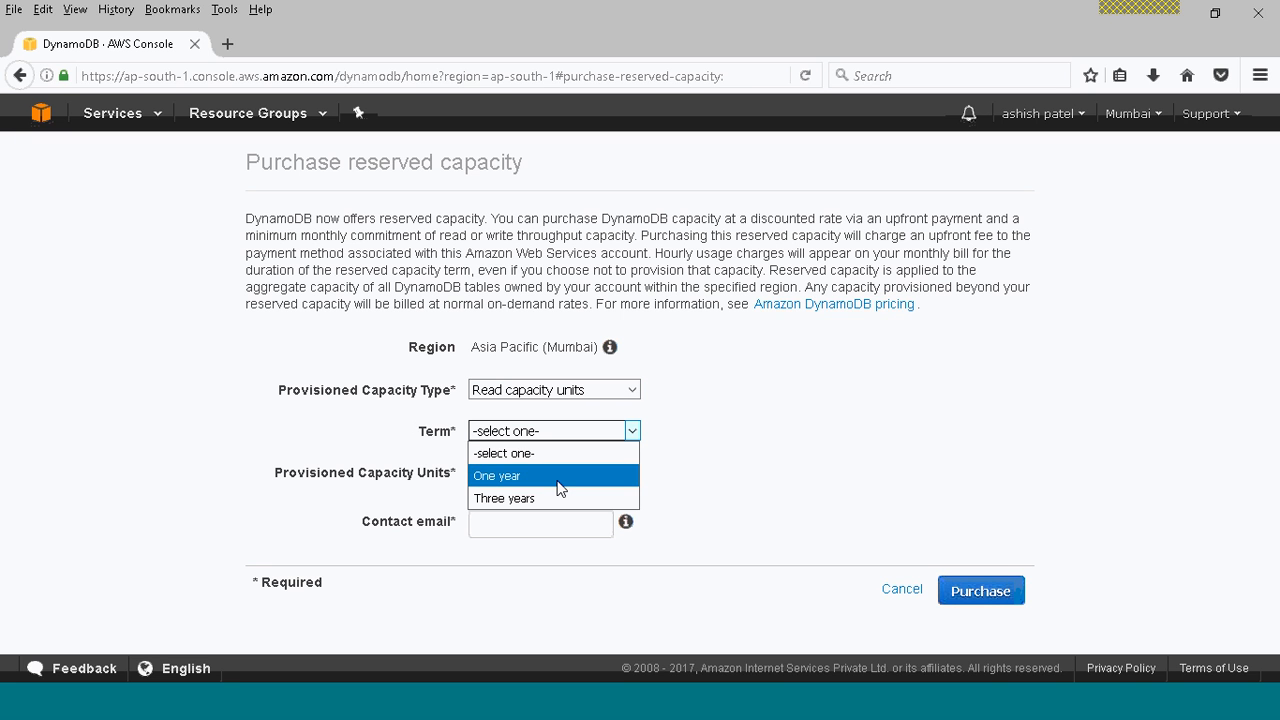
left_click(705, 425)
left_click(634, 430)
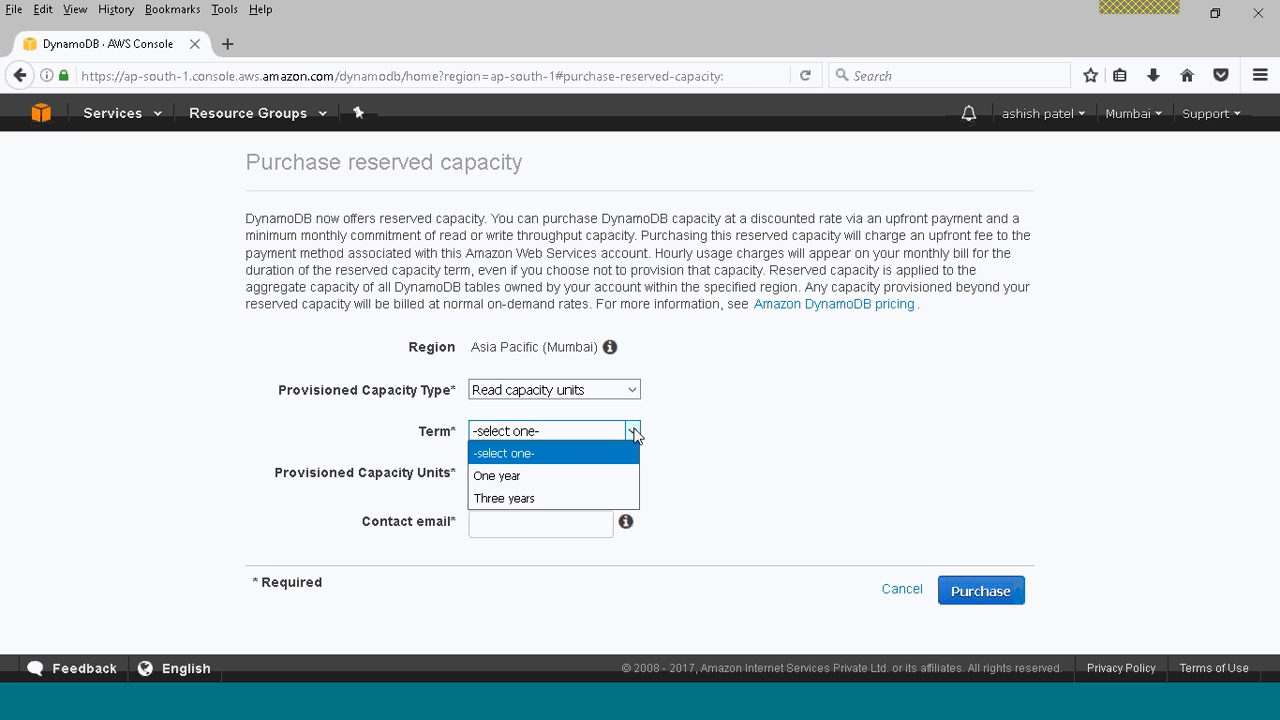
left_click(585, 497)
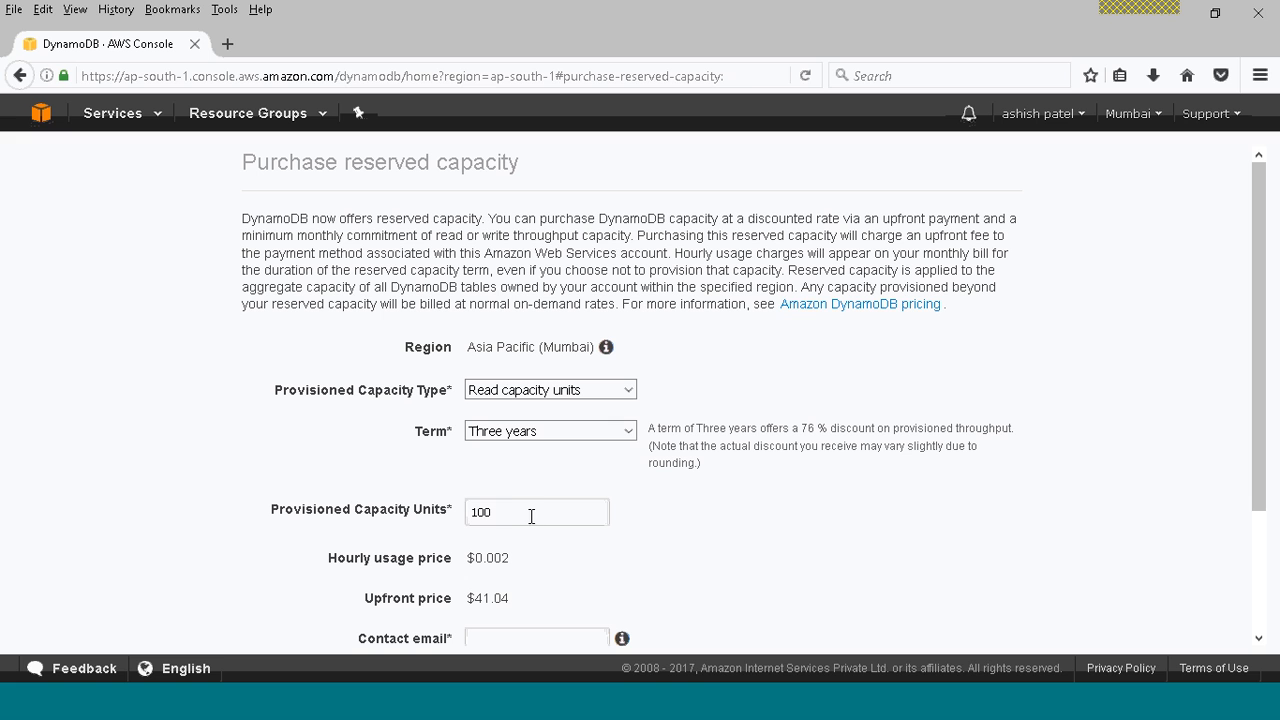
Compare the hourly and upfront prices of the one-year and three-year terms, and cancel the reserved capacity purchase.
double_click(477, 512)
left_click(542, 432)
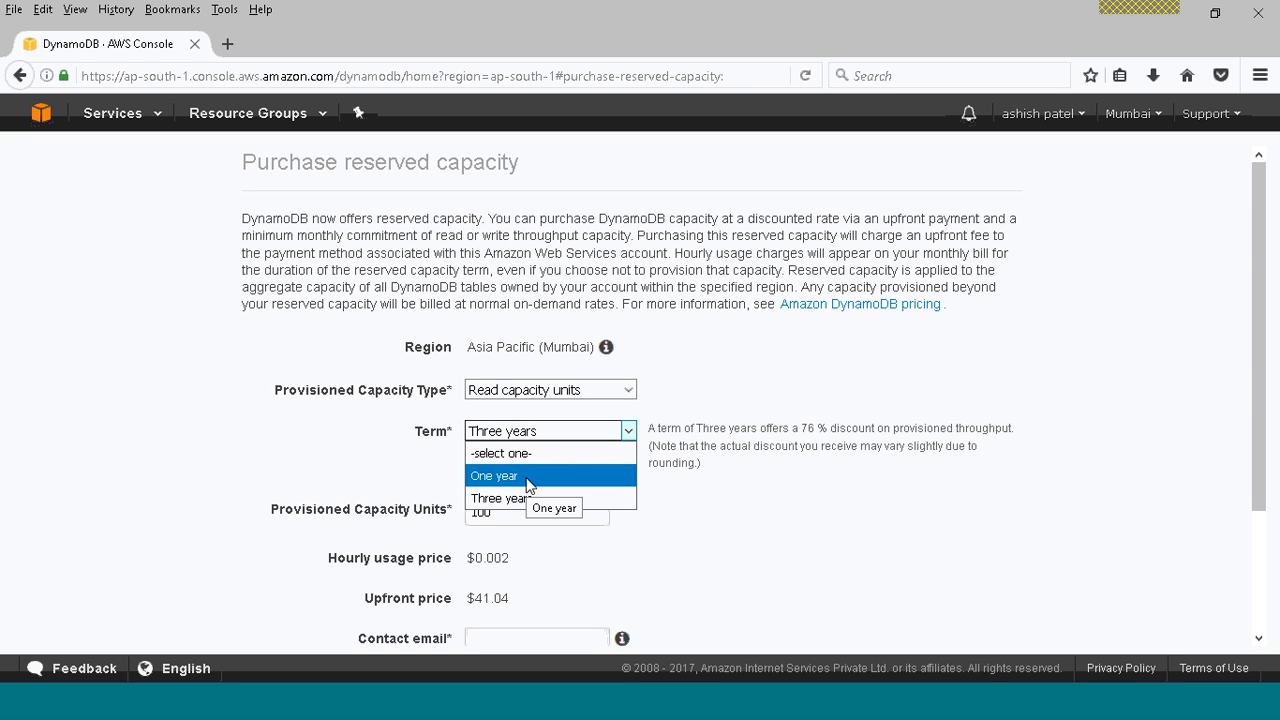
left_click(527, 477)
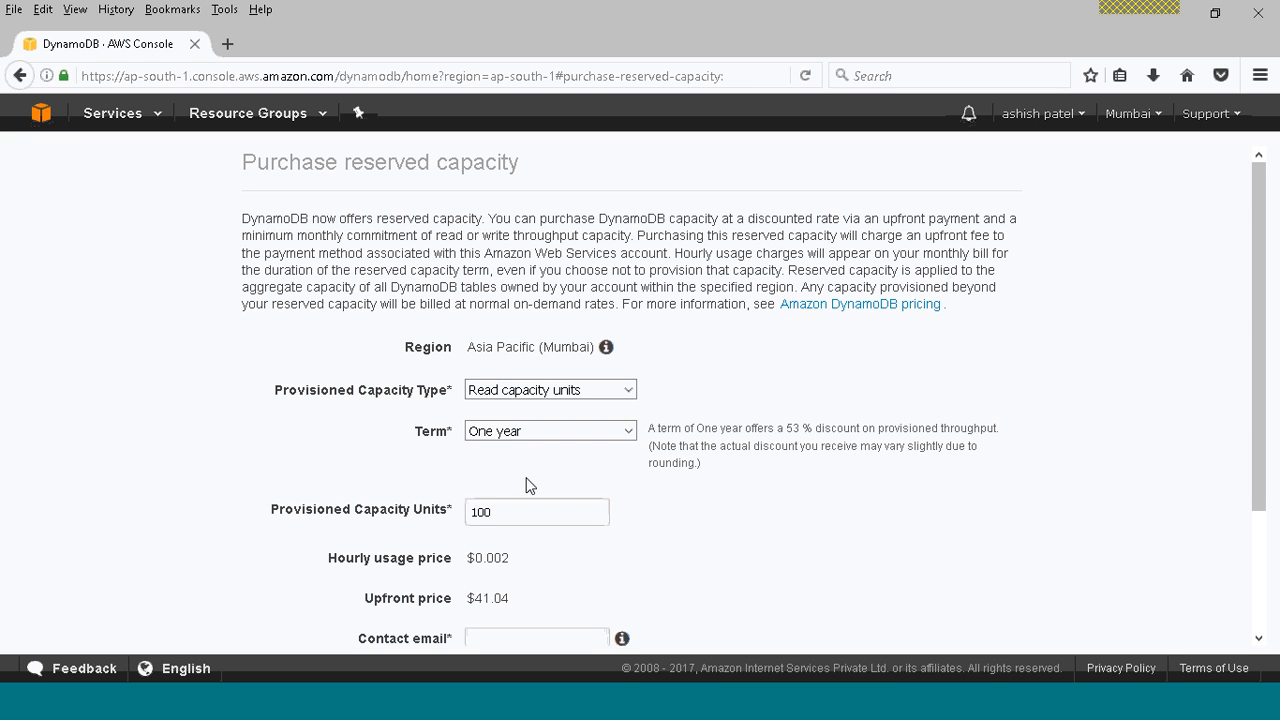
left_click_drag(470, 562, 477, 604)
left_click(514, 585)
left_click(543, 433)
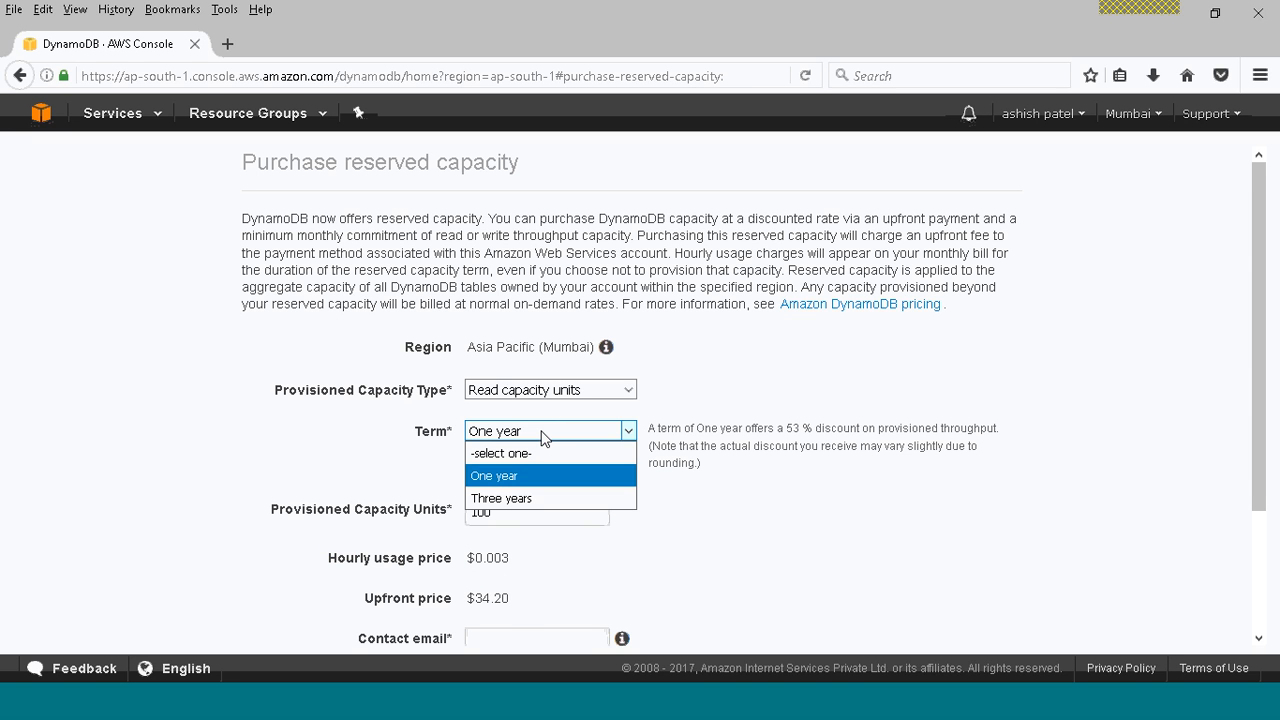
left_click(533, 499)
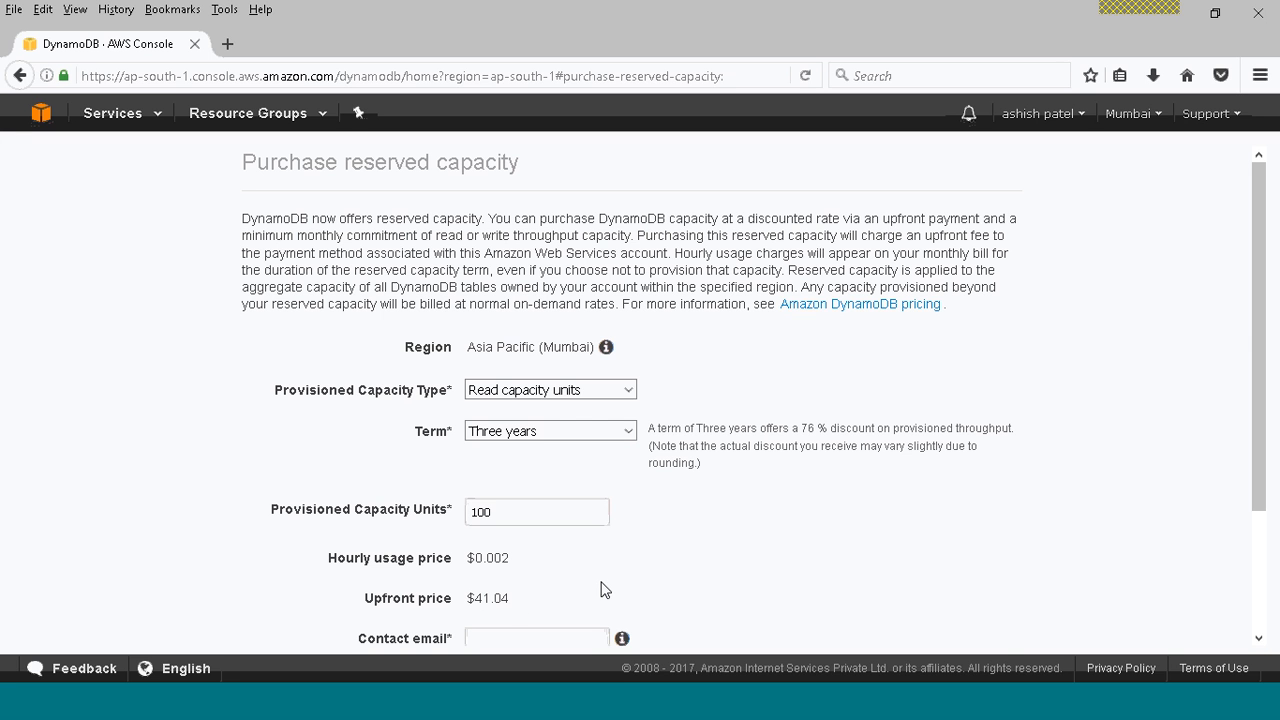
left_click_drag(1258, 446, 1266, 568)
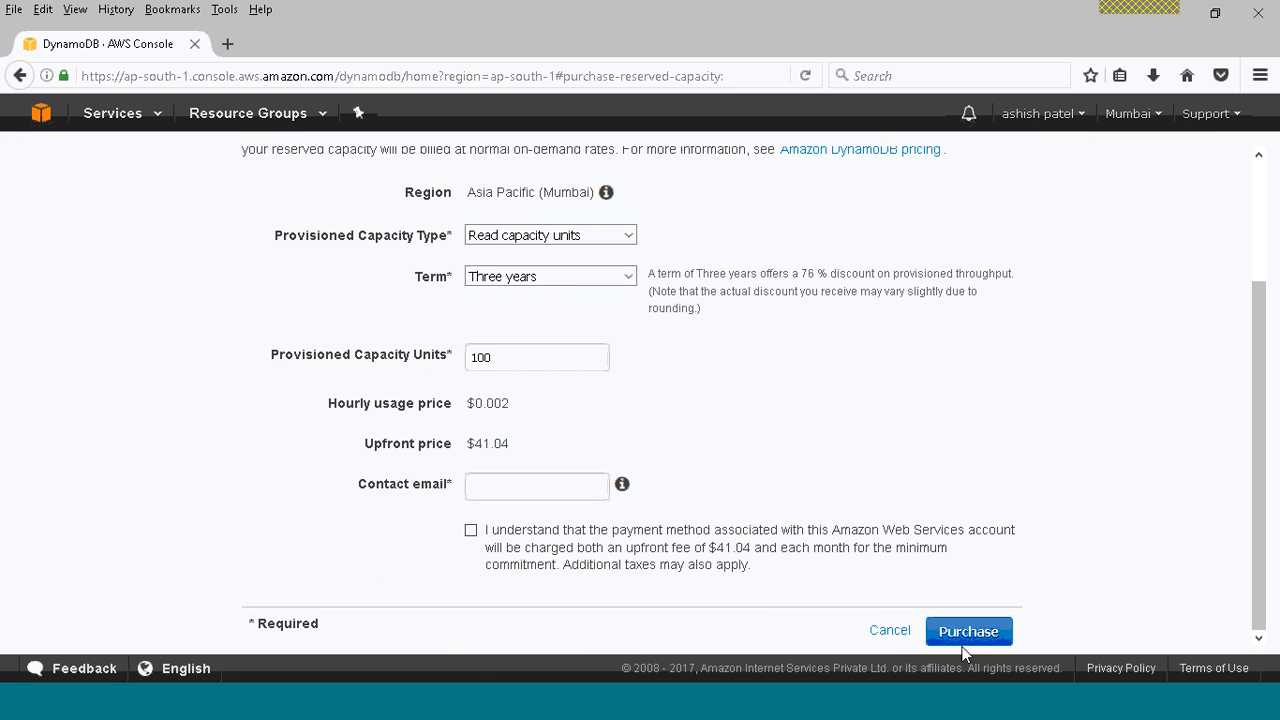
left_click(889, 632)
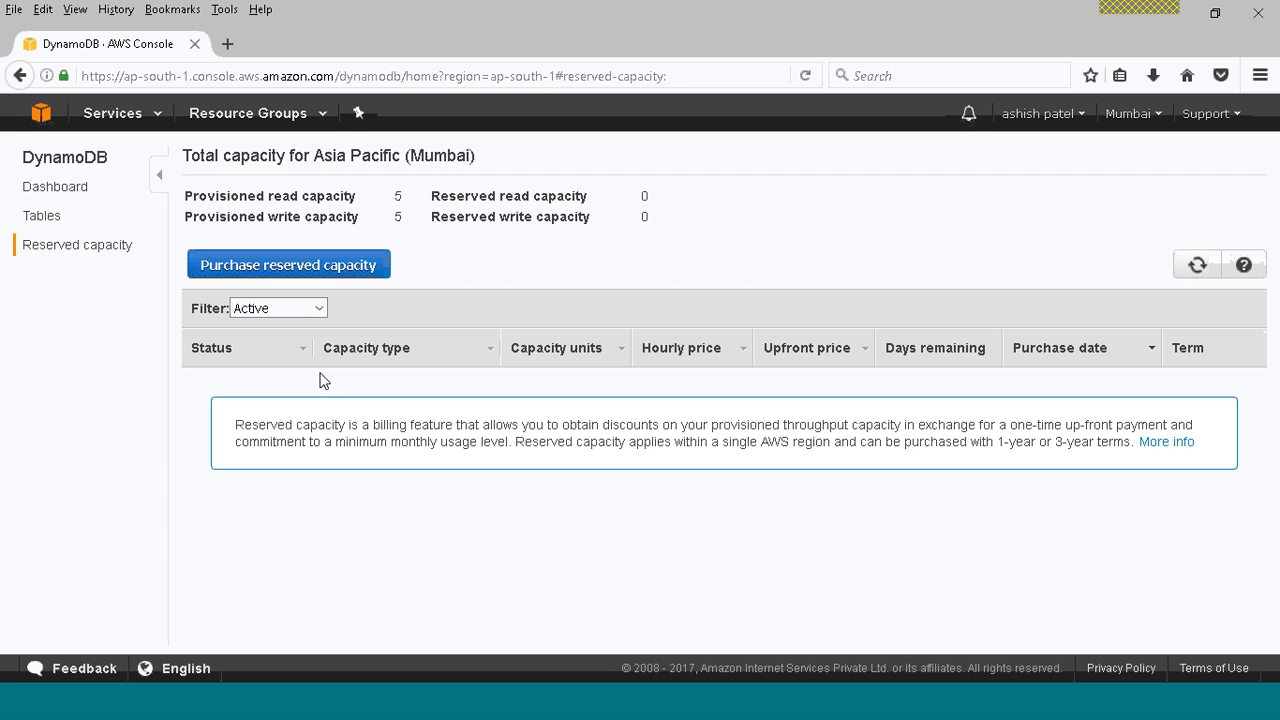
Start a new item in the CloudninjaasDynamoDB table and enter a person's first name as its CloudninjaasDB value.
left_click(43, 222)
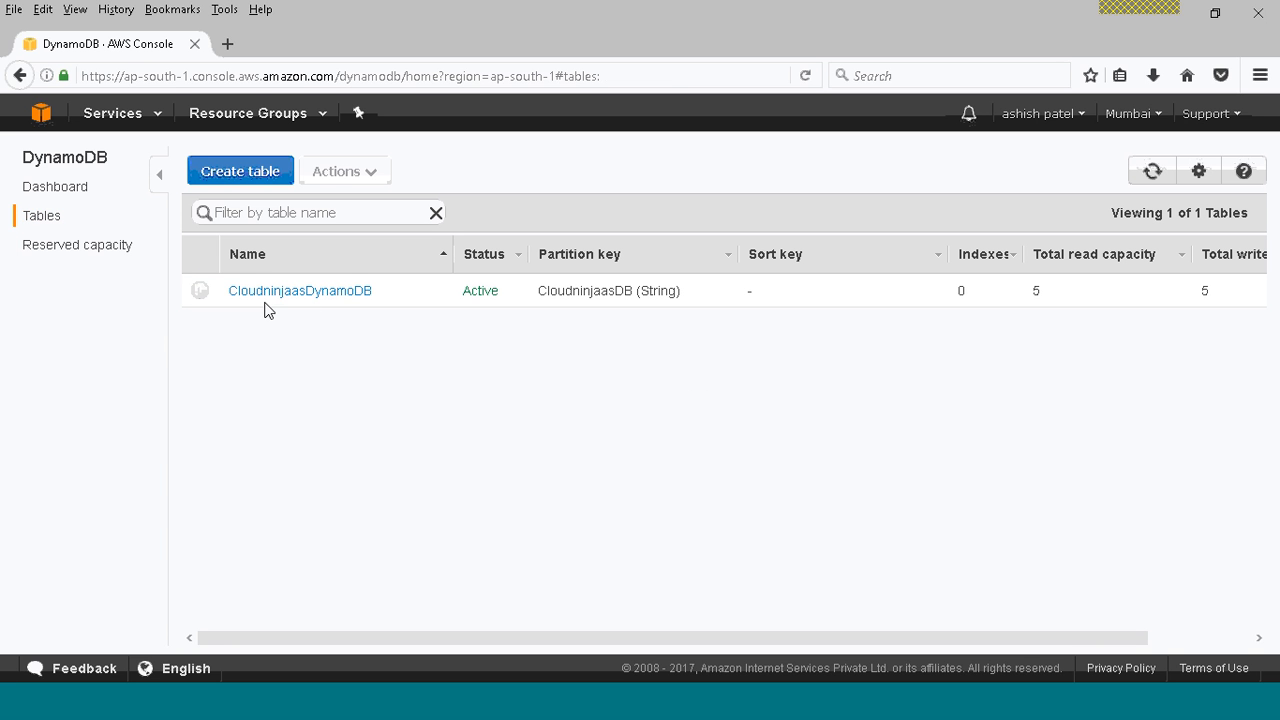
left_click(282, 291)
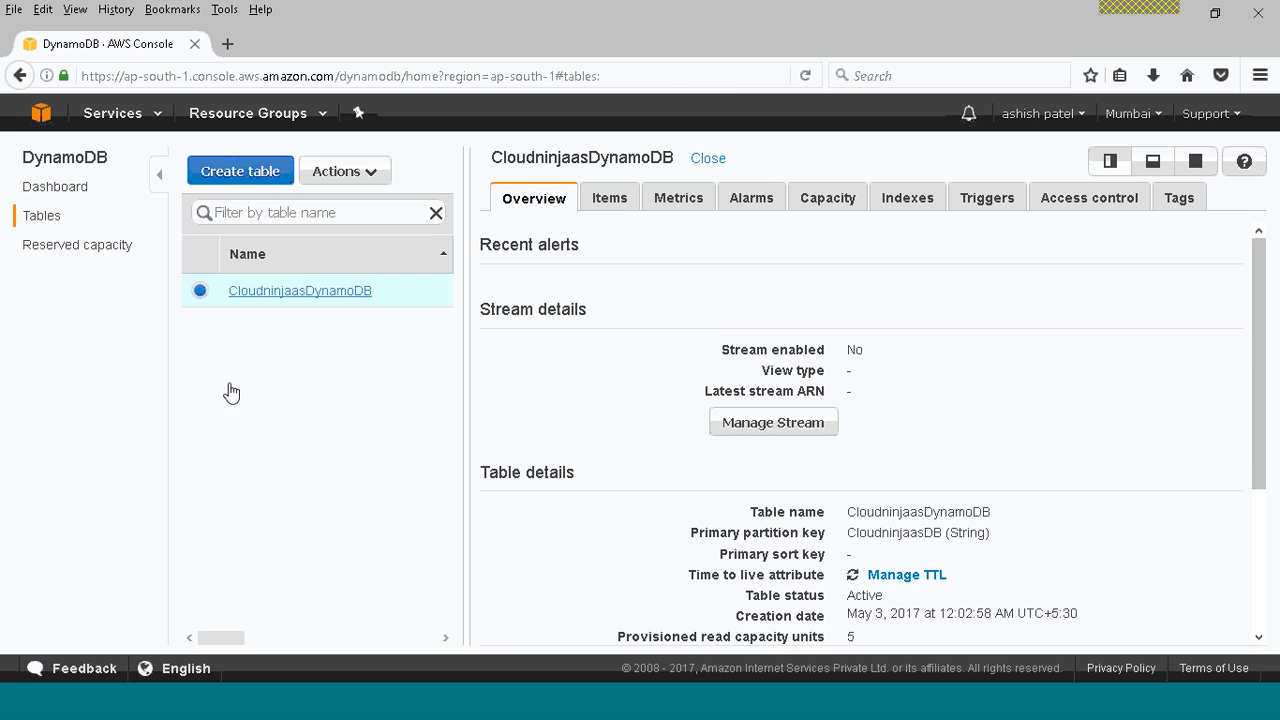
left_click(609, 200)
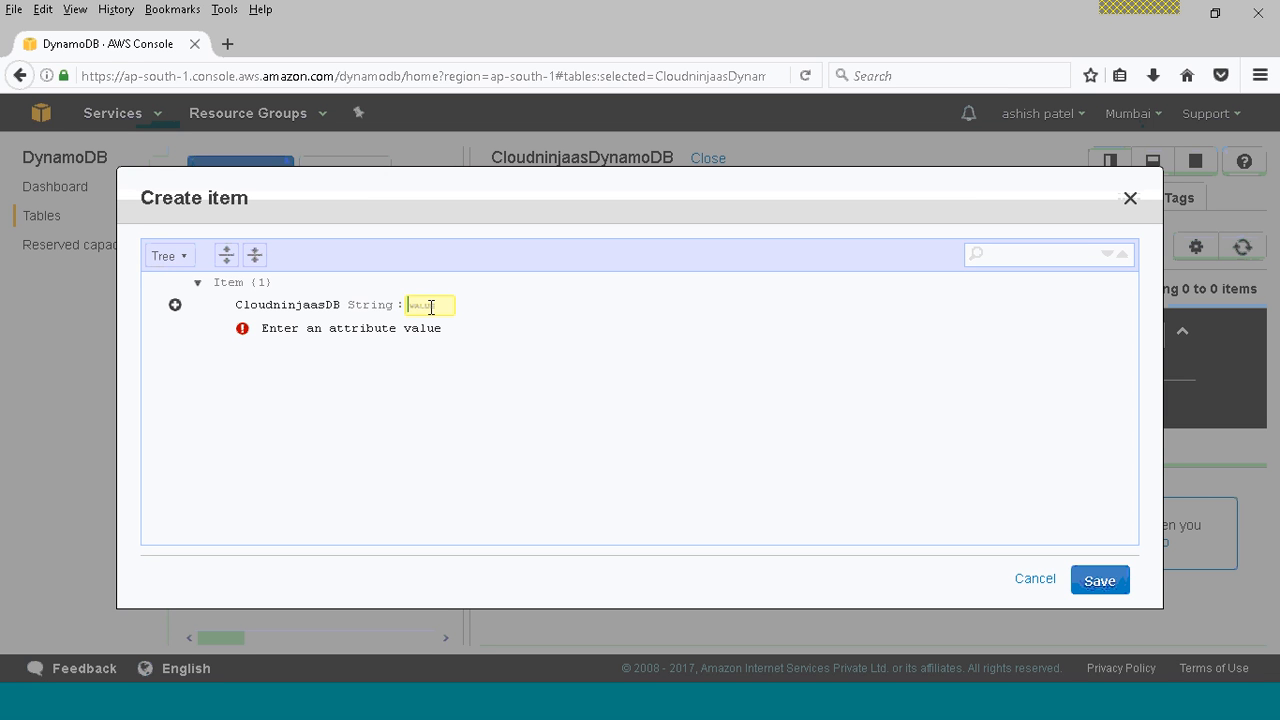
key("BackSpace")
key("BackSpace")
Append a String attribute named Firstname with a person's name as its value, save the item, and widen the CloudninjaasDB column.
left_click(175, 305)
mouse_move(259, 333)
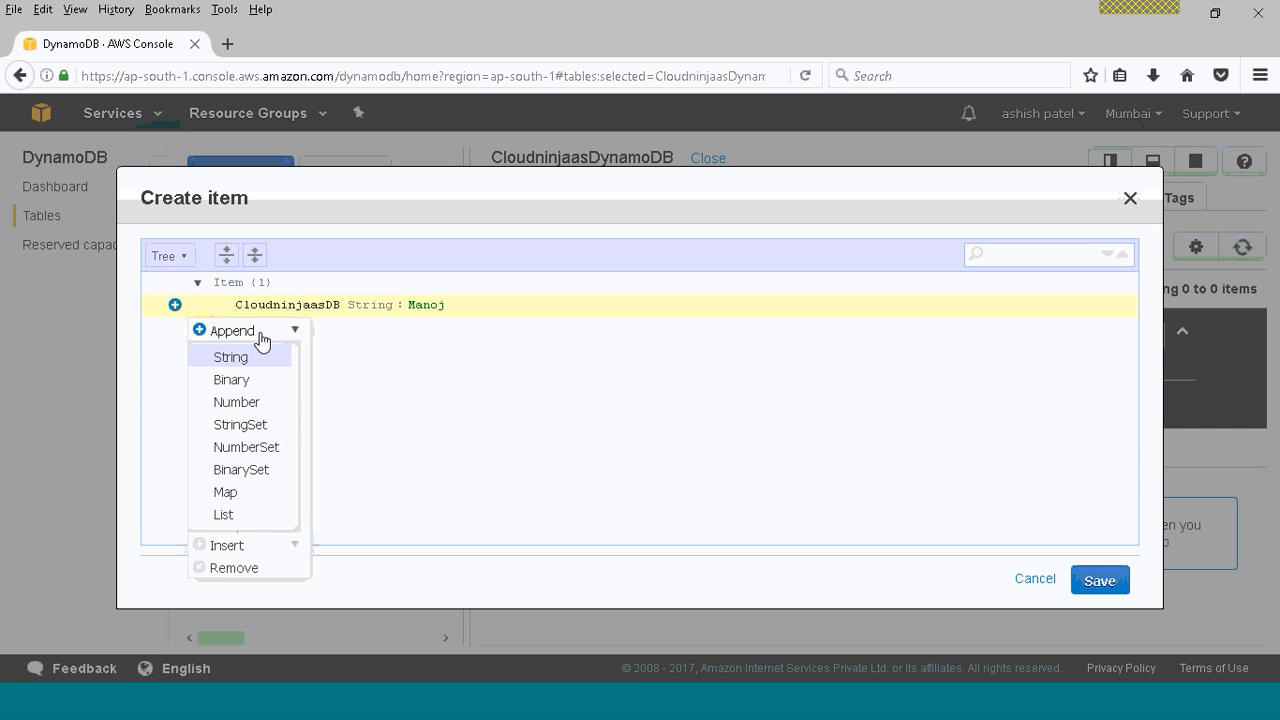
left_click(261, 359)
type("F")
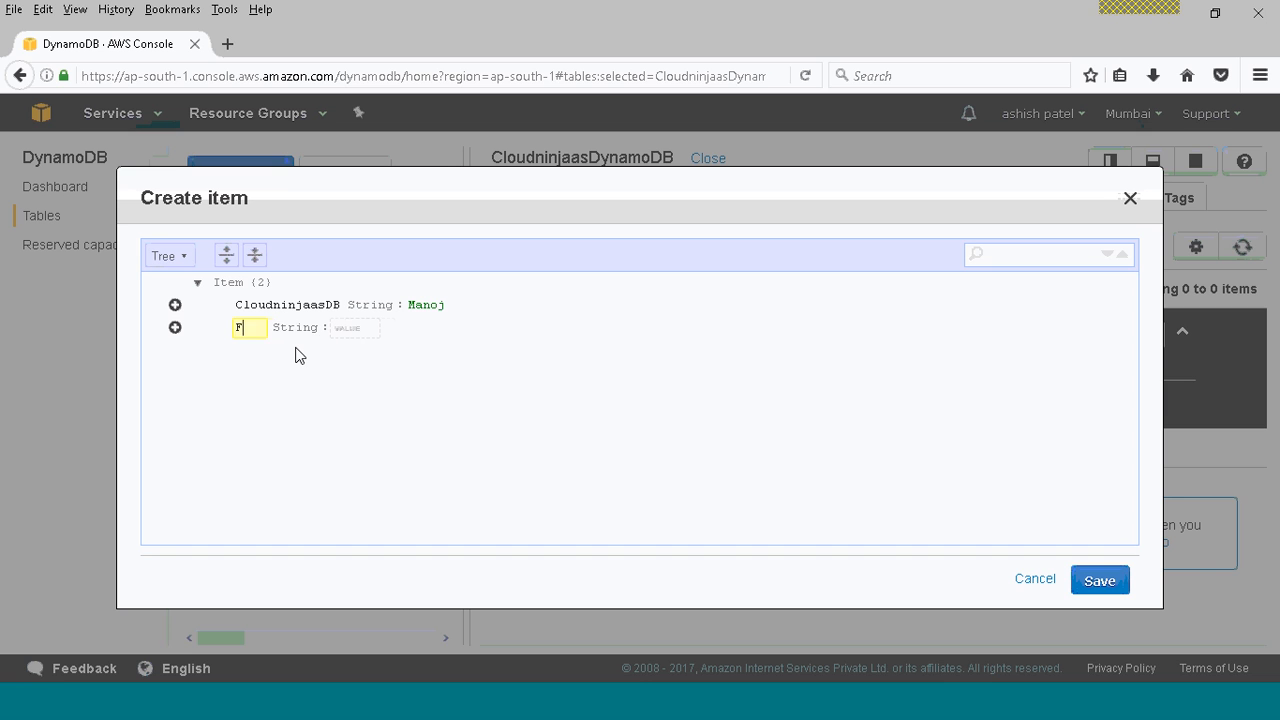
type("irstname")
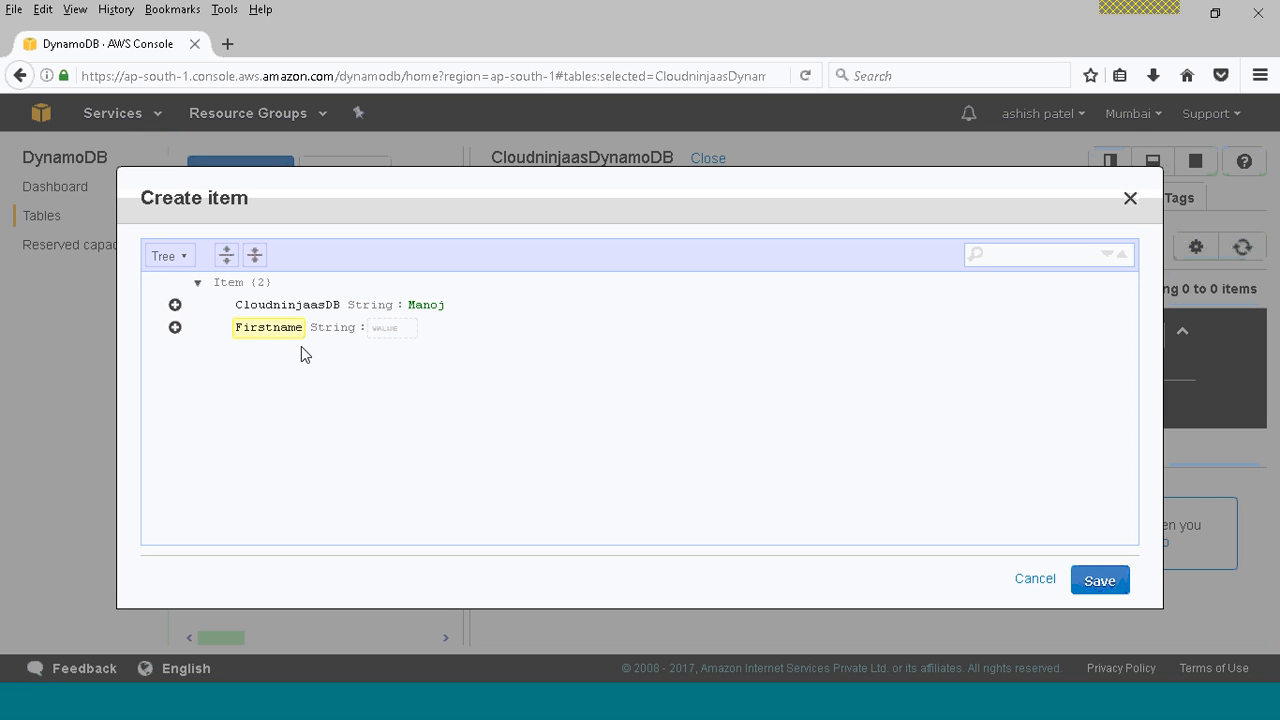
left_click(388, 330)
left_click(1108, 586)
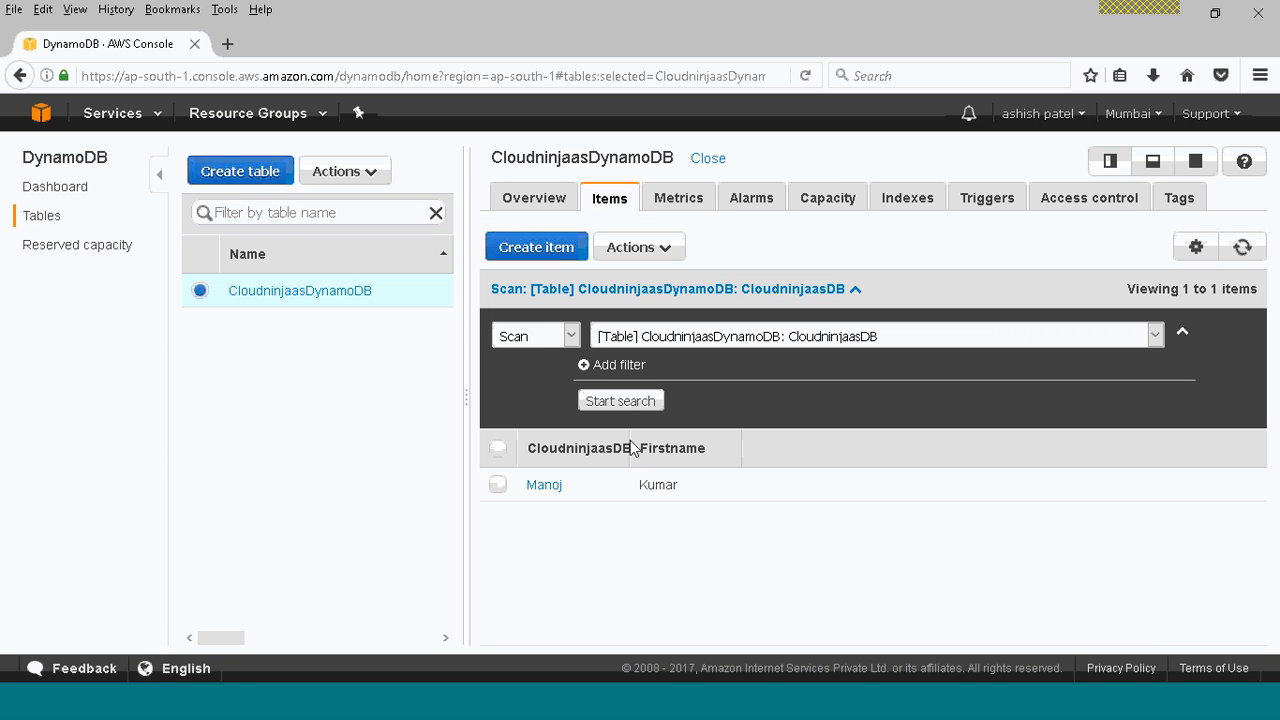
left_click_drag(632, 444, 749, 444)
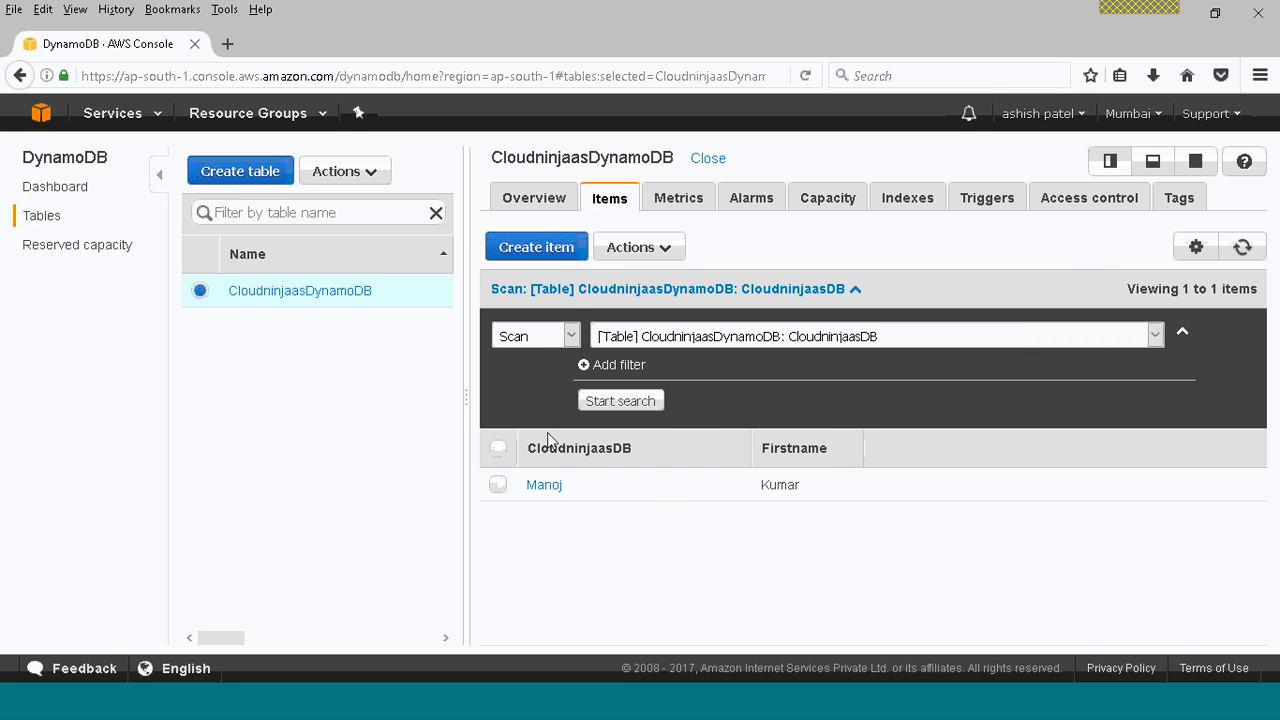
Start a second item in the table and enter another person's first name as its CloudninjaasDB value.
left_click(553, 250)
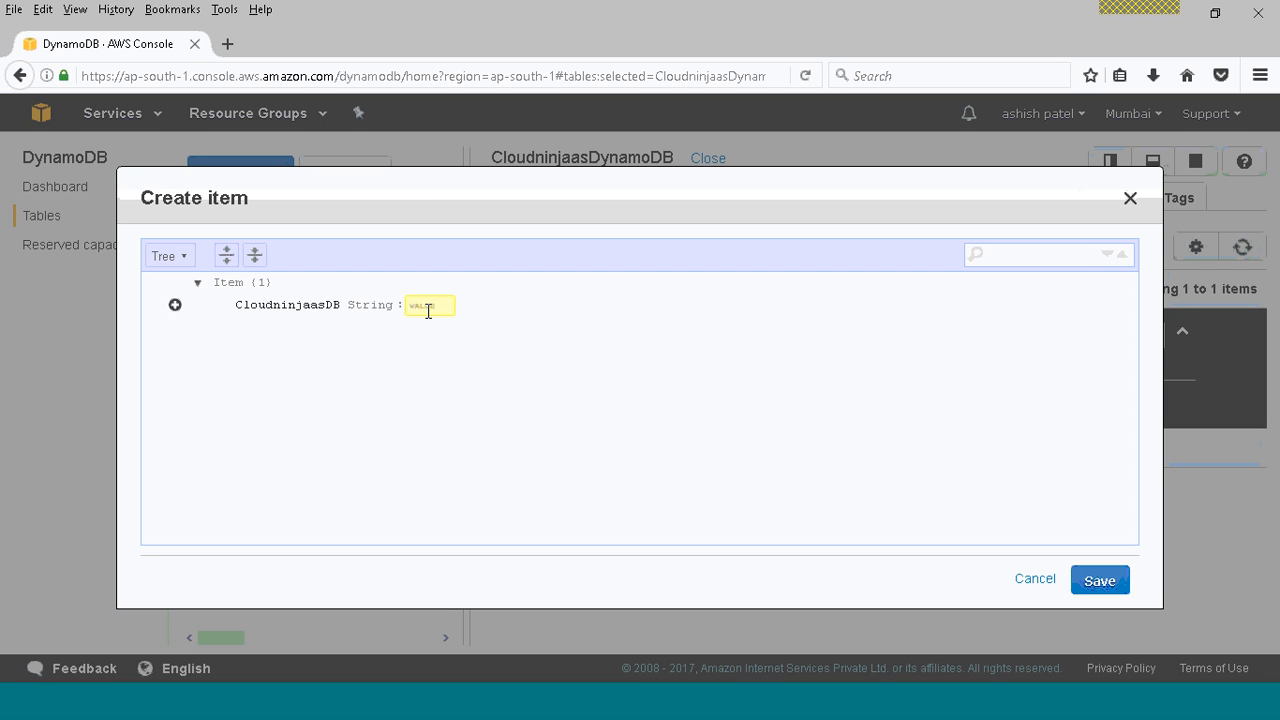
type("a")
key("BackSpace")
Append a String attribute named Firstname to the second item and enter a person's name as its value.
left_click(175, 305)
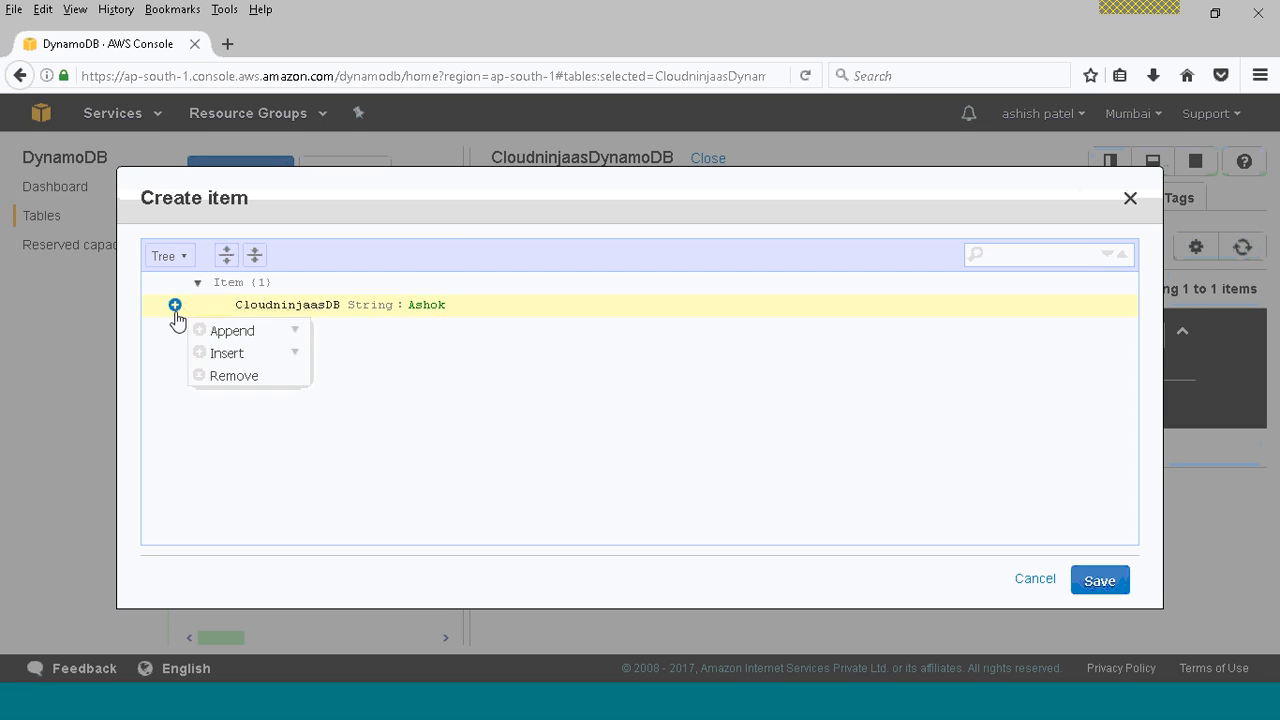
left_click(266, 334)
left_click(258, 364)
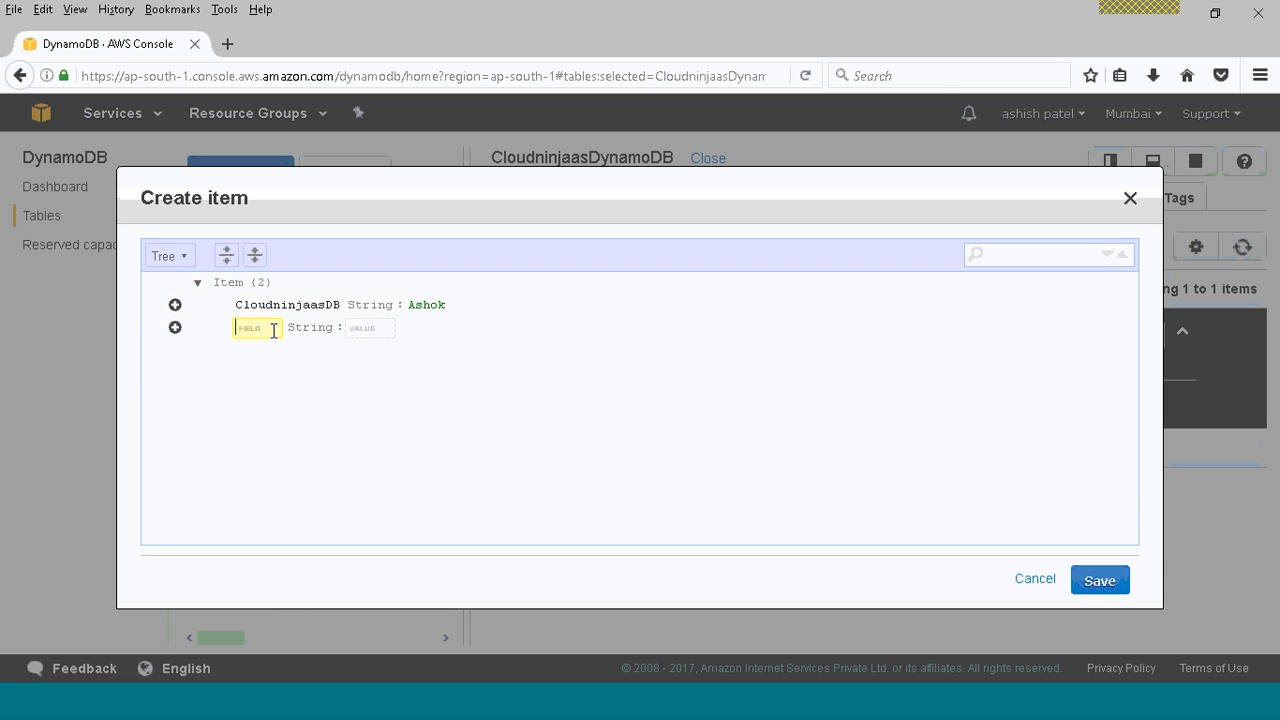
type("Firstname")
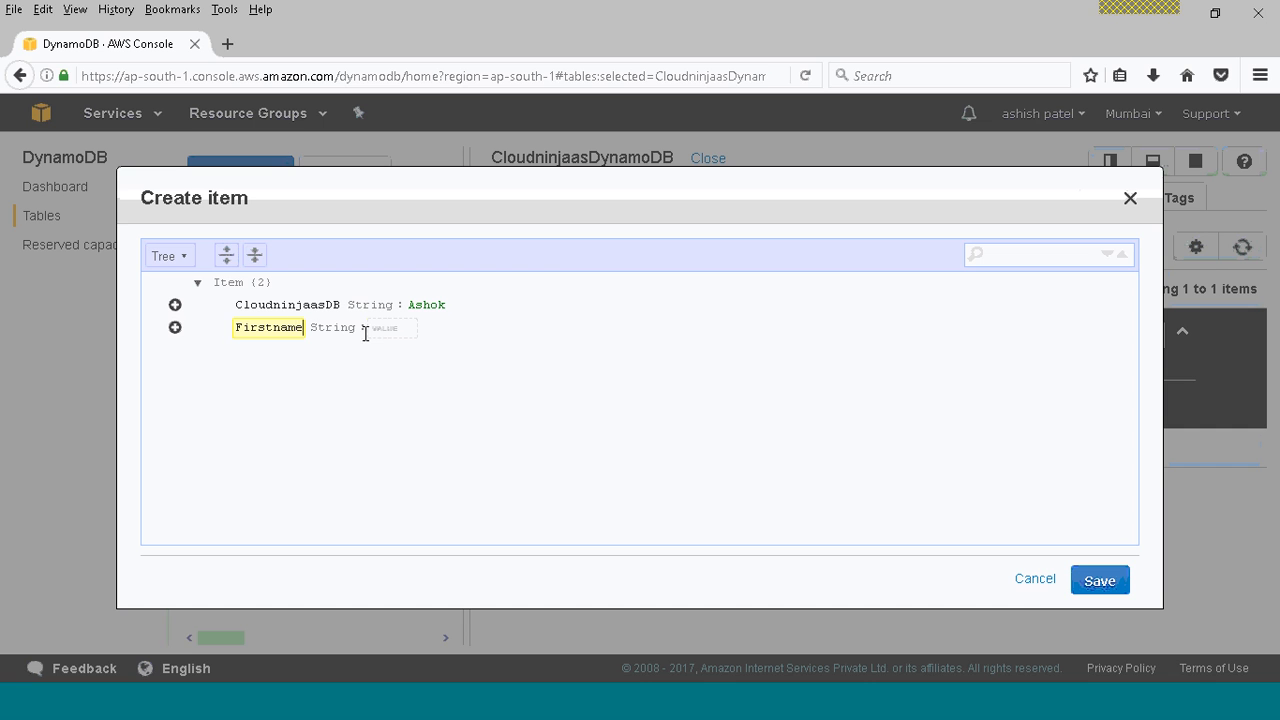
left_click(400, 329)
Append a String attribute named LastName with a person's surname as its value, and save the second item.
left_click(175, 327)
mouse_move(245, 358)
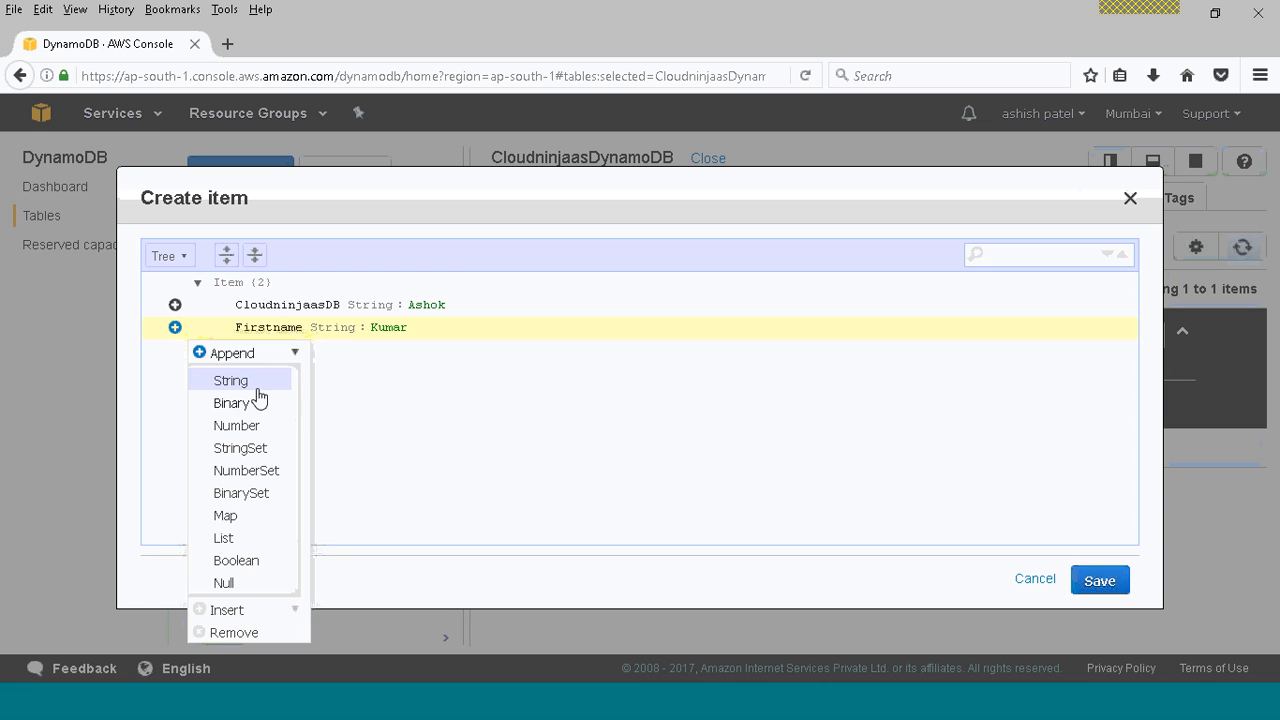
left_click(253, 382)
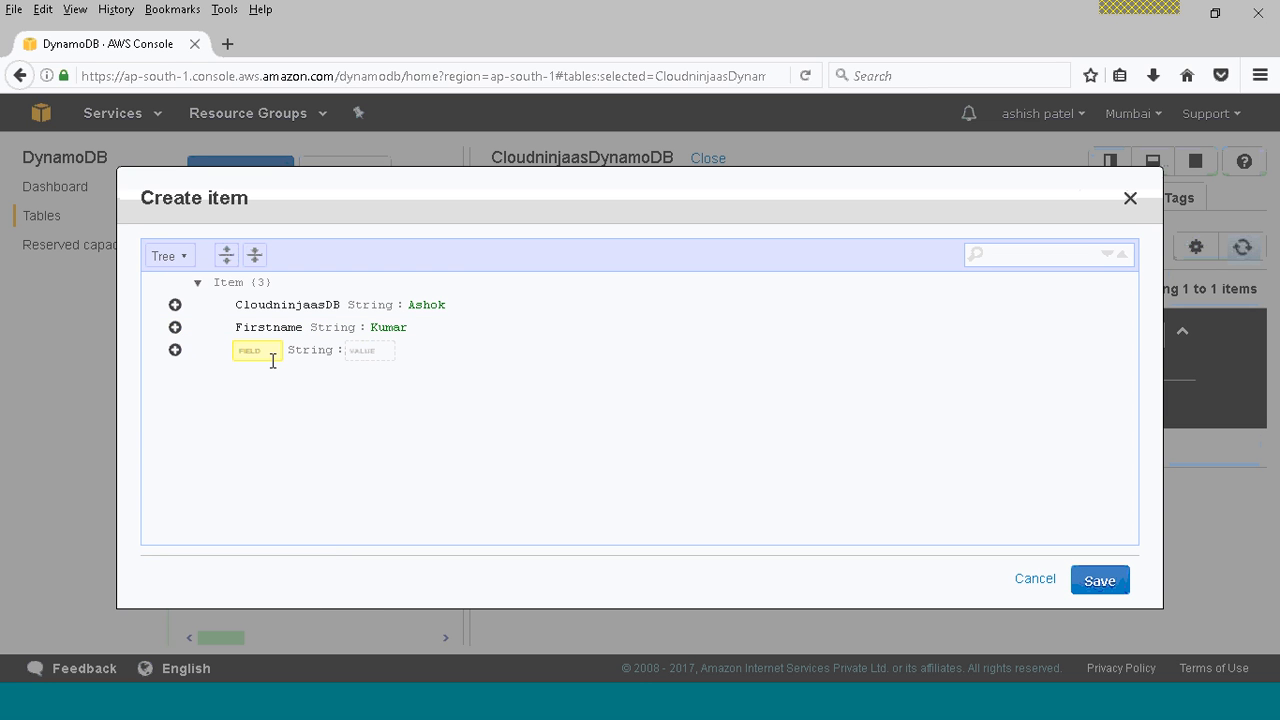
type("LastName")
left_click(389, 351)
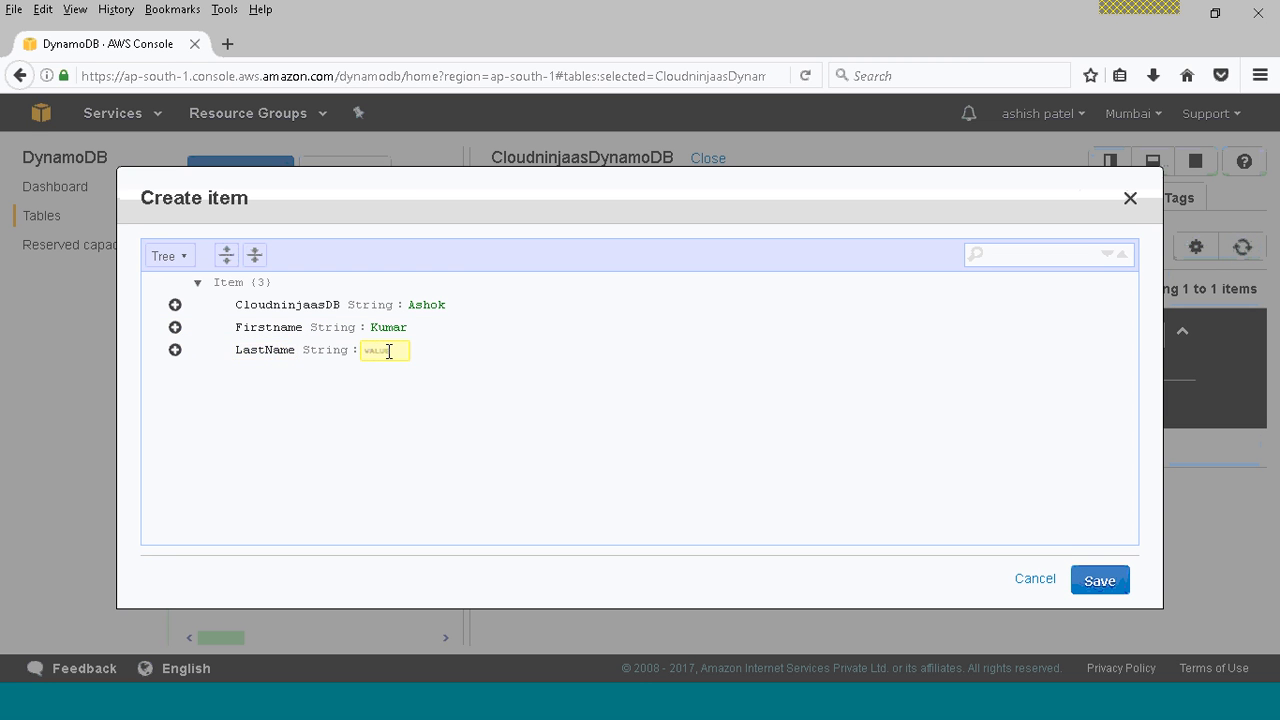
left_click(1102, 581)
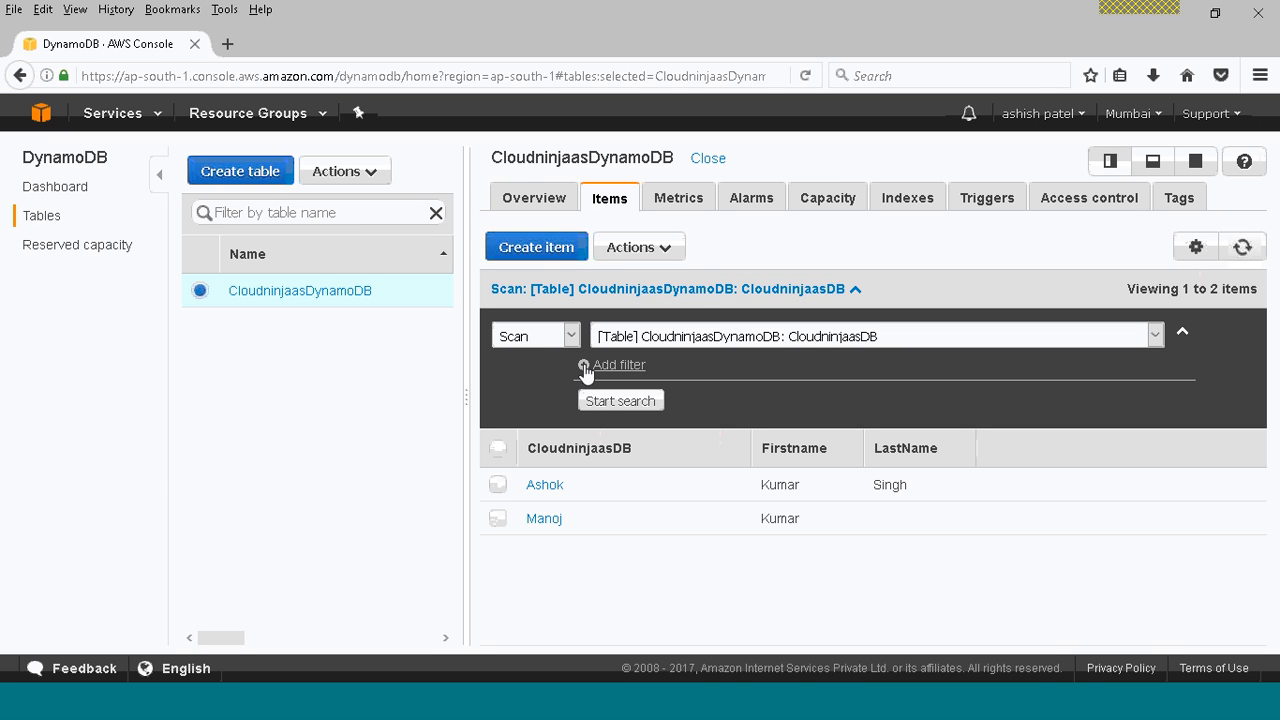
Select the item that has a LastName value and examine the actions available for it.
left_click(664, 250)
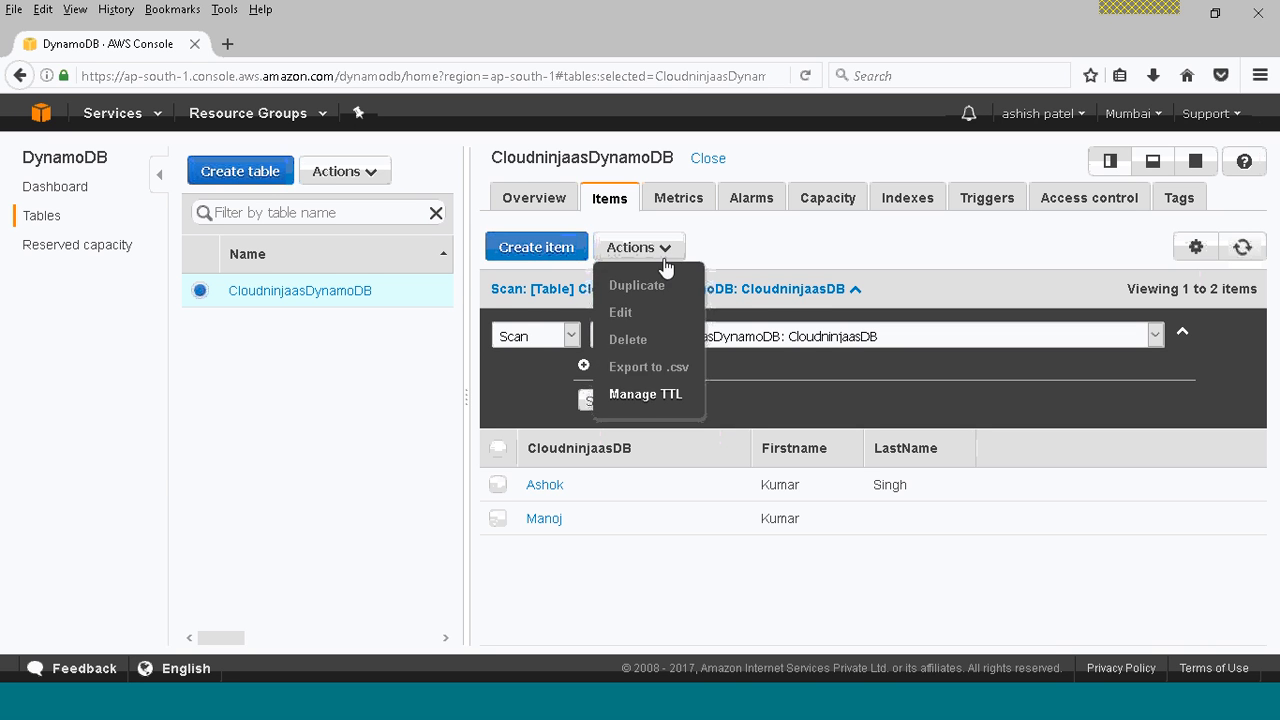
left_click(498, 486)
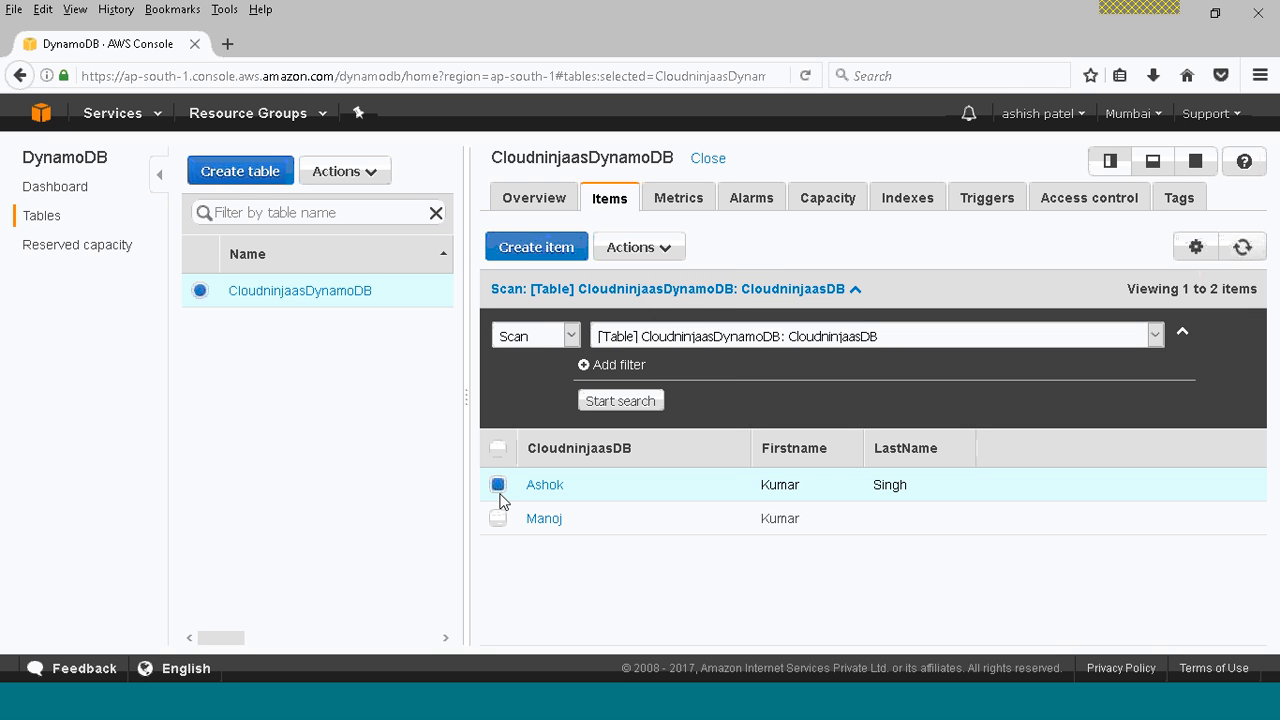
left_click(680, 250)
Review the table's capacity metrics and its existing alarms.
left_click(677, 201)
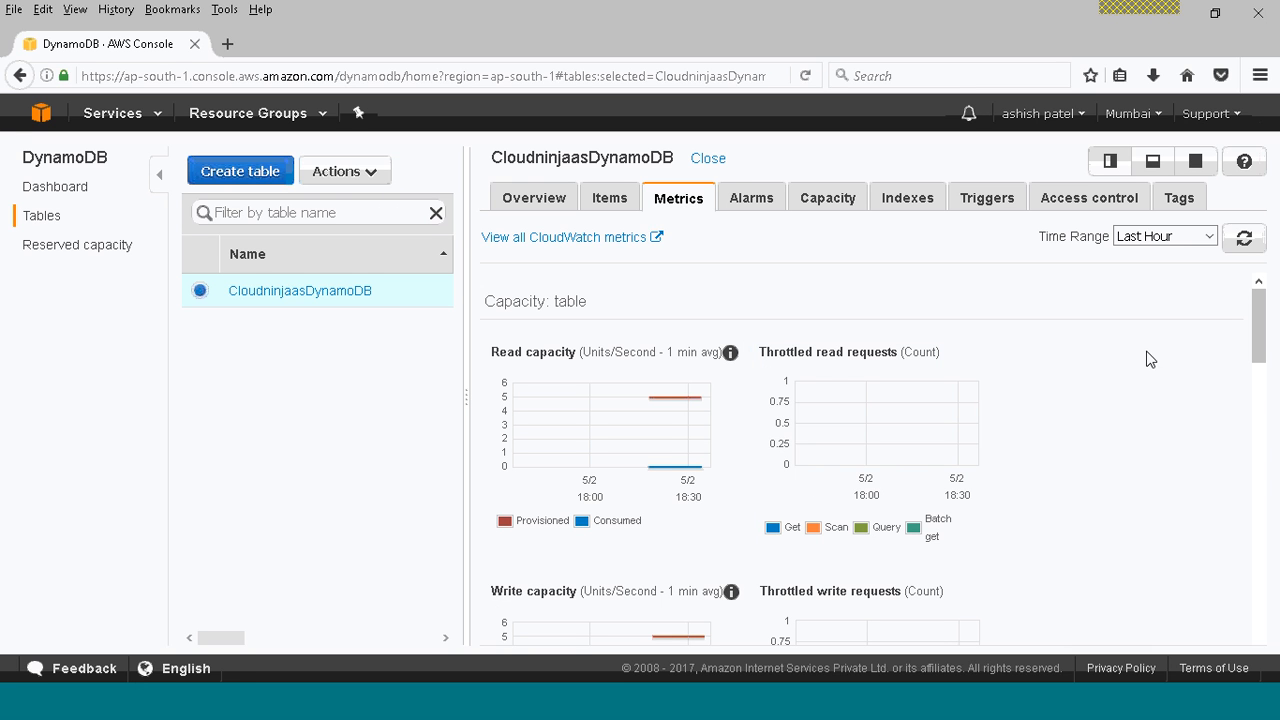
left_click(767, 203)
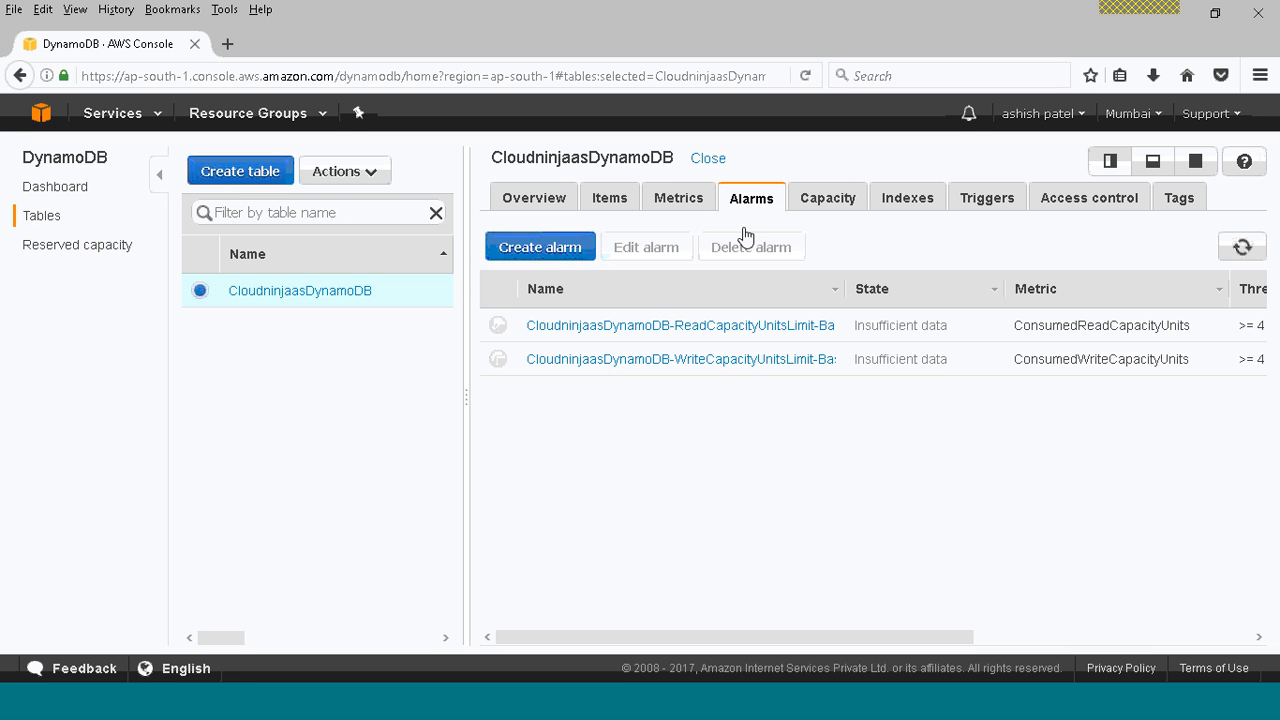
Draft an email alarm with a new SNS topic for consumed read capacity >= 60, and cancel it.
left_click(547, 252)
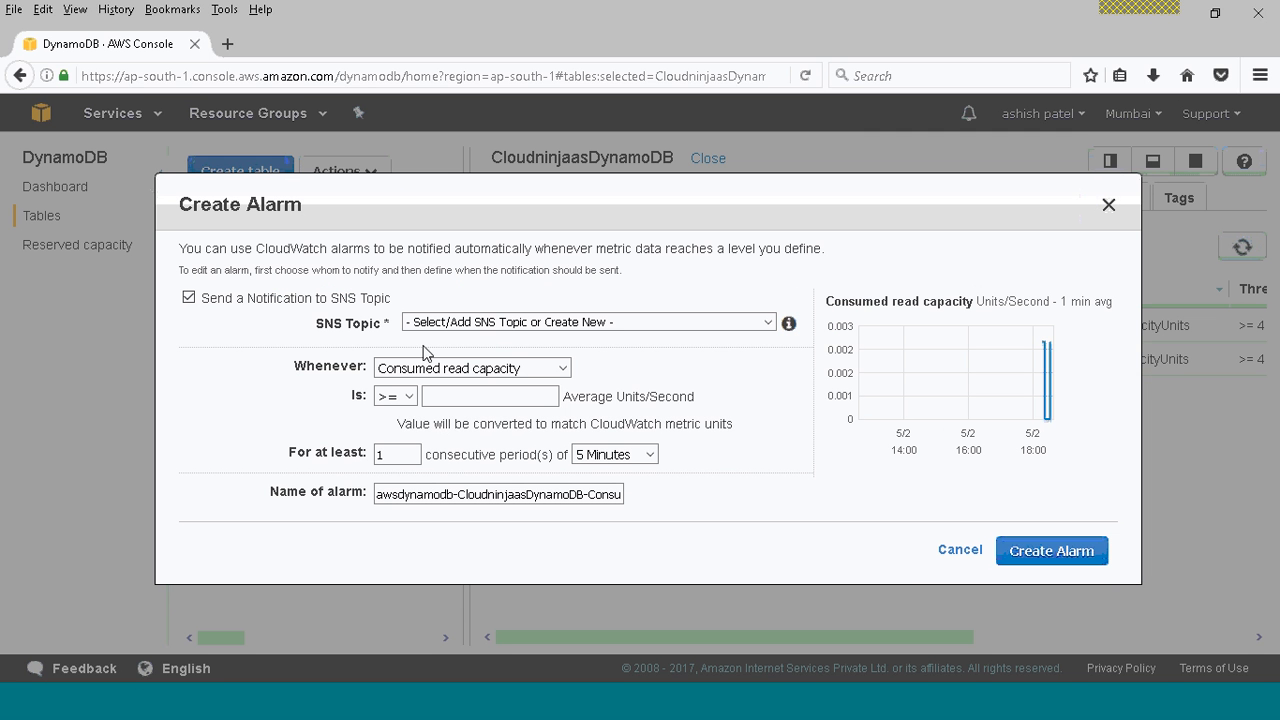
left_click(477, 326)
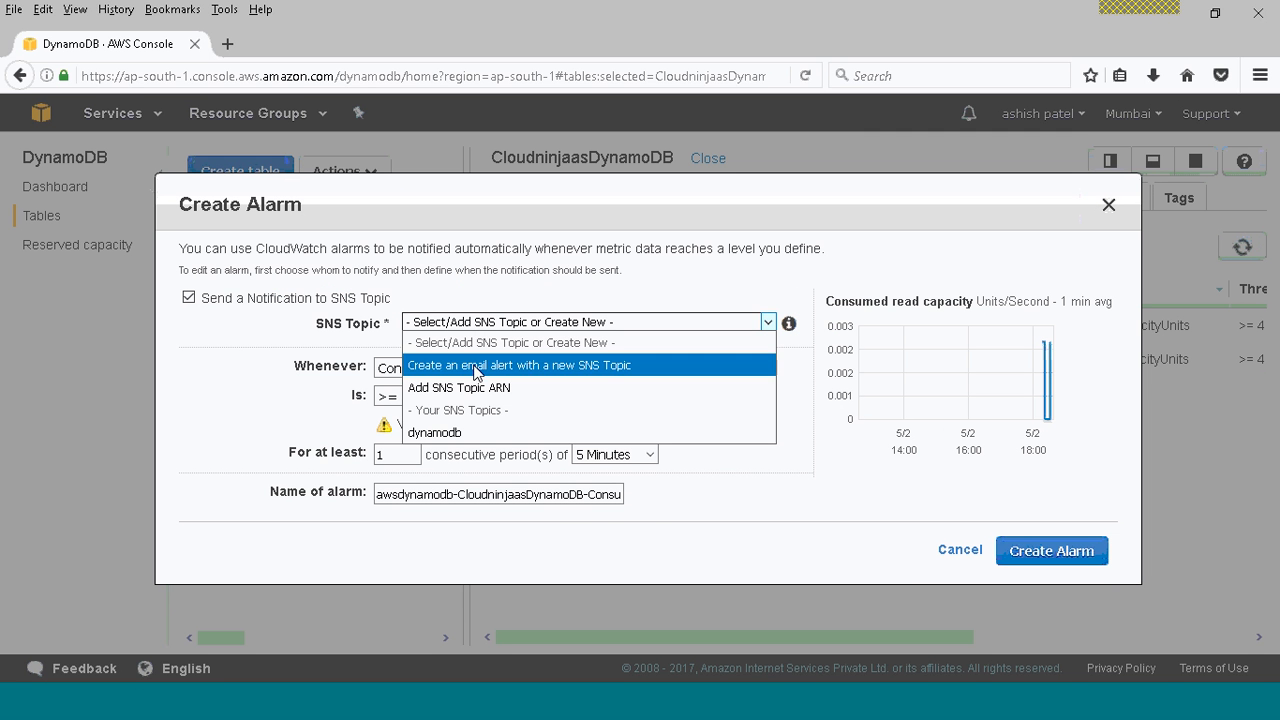
left_click(470, 365)
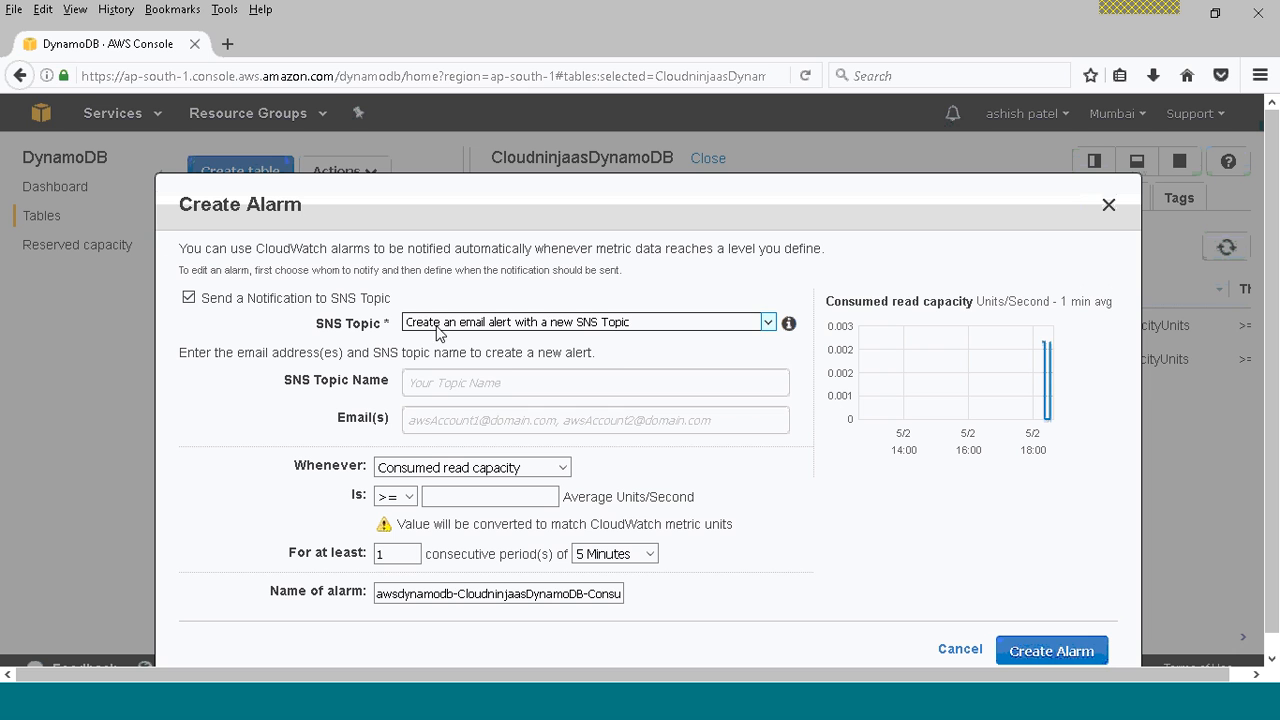
left_click(483, 377)
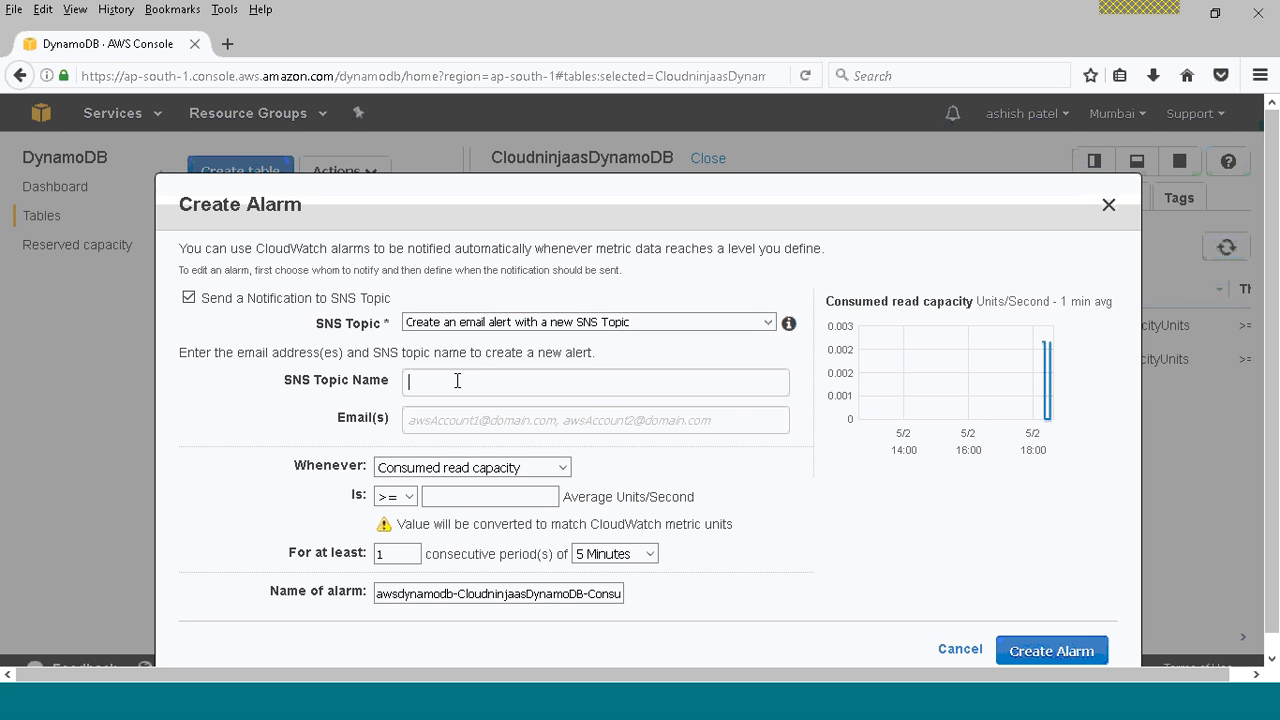
left_click(464, 500)
type("60")
left_click(449, 380)
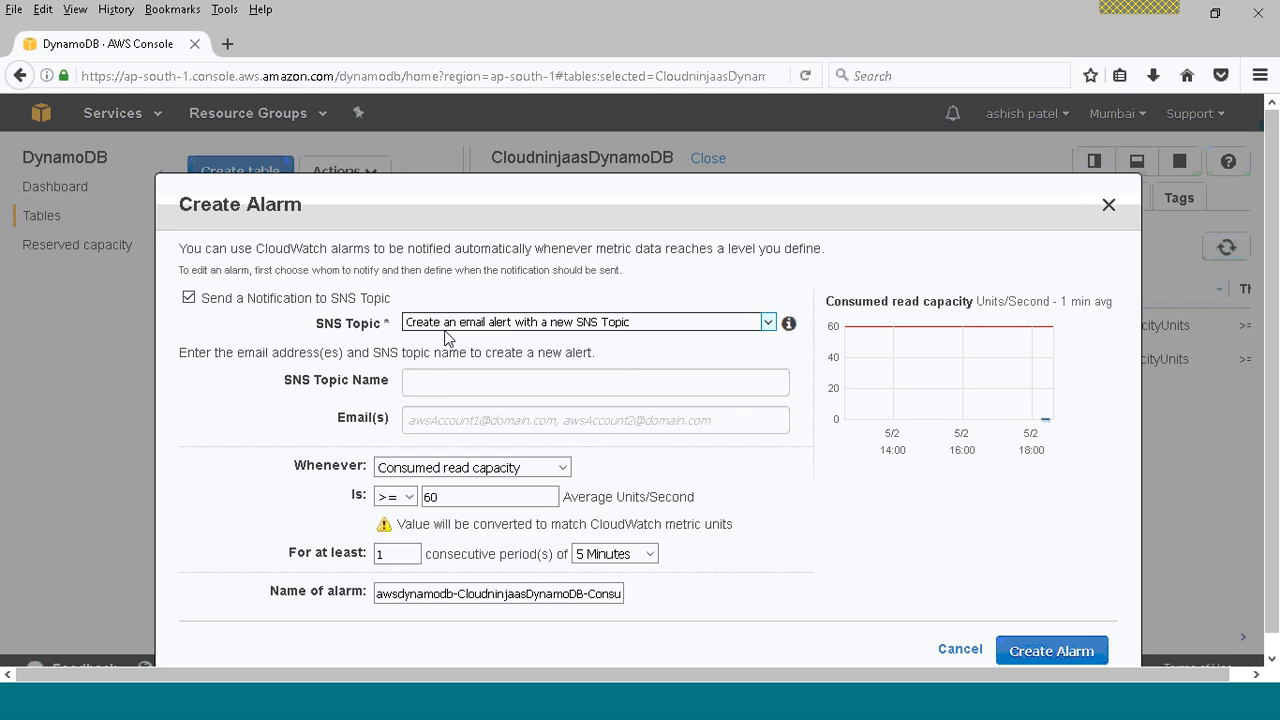
left_click(963, 648)
Set the table's provisioned read and write capacity units to 1 each and save the change.
left_click(840, 208)
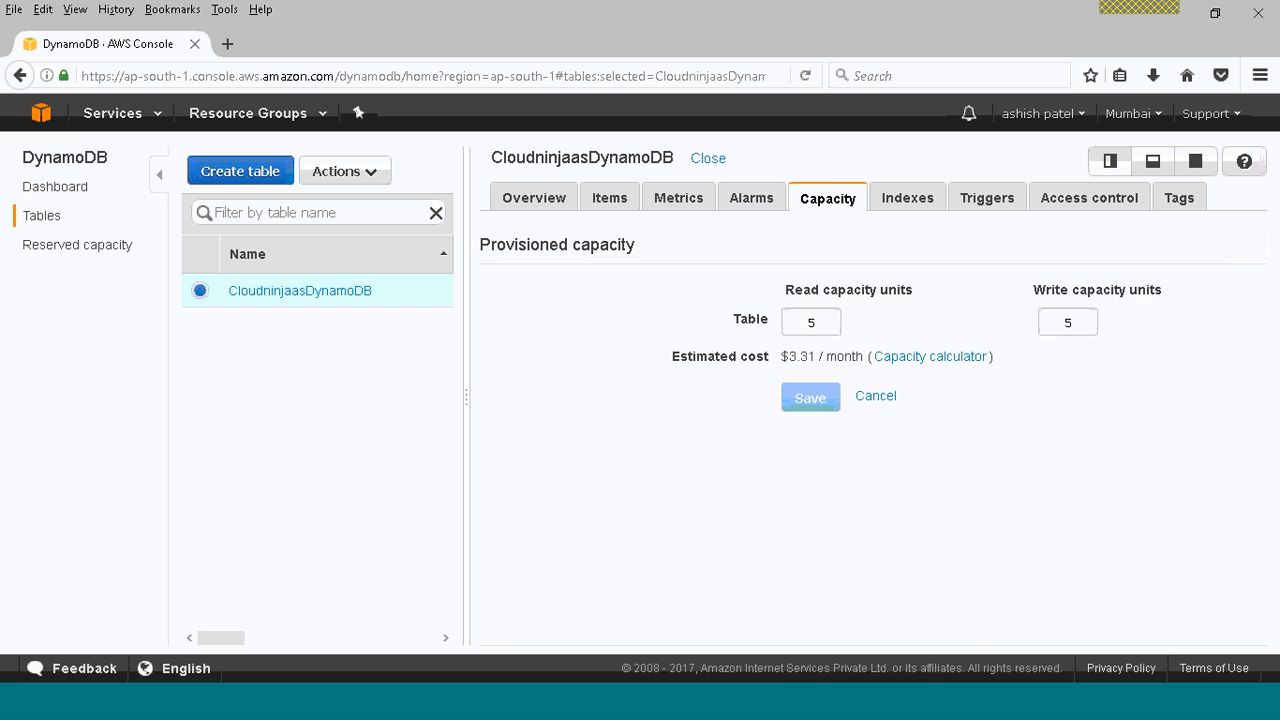
double_click(820, 322)
type("1")
double_click(1052, 322)
type("1")
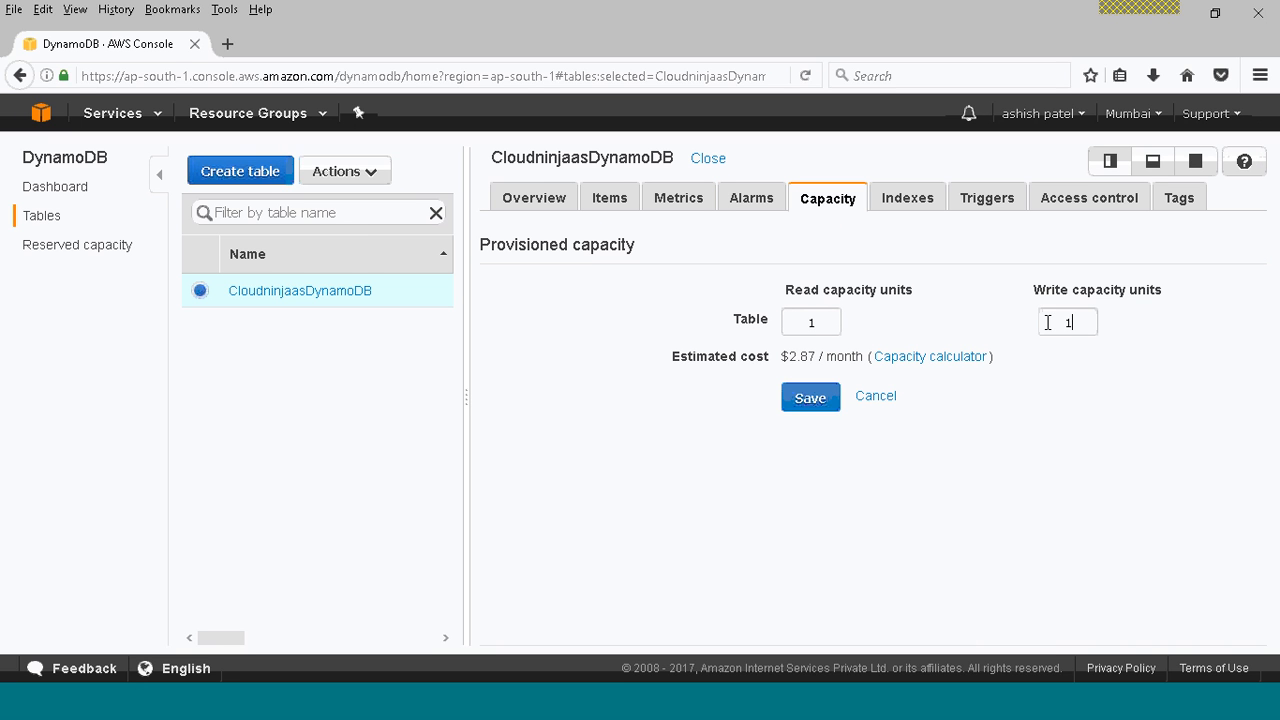
left_click(812, 399)
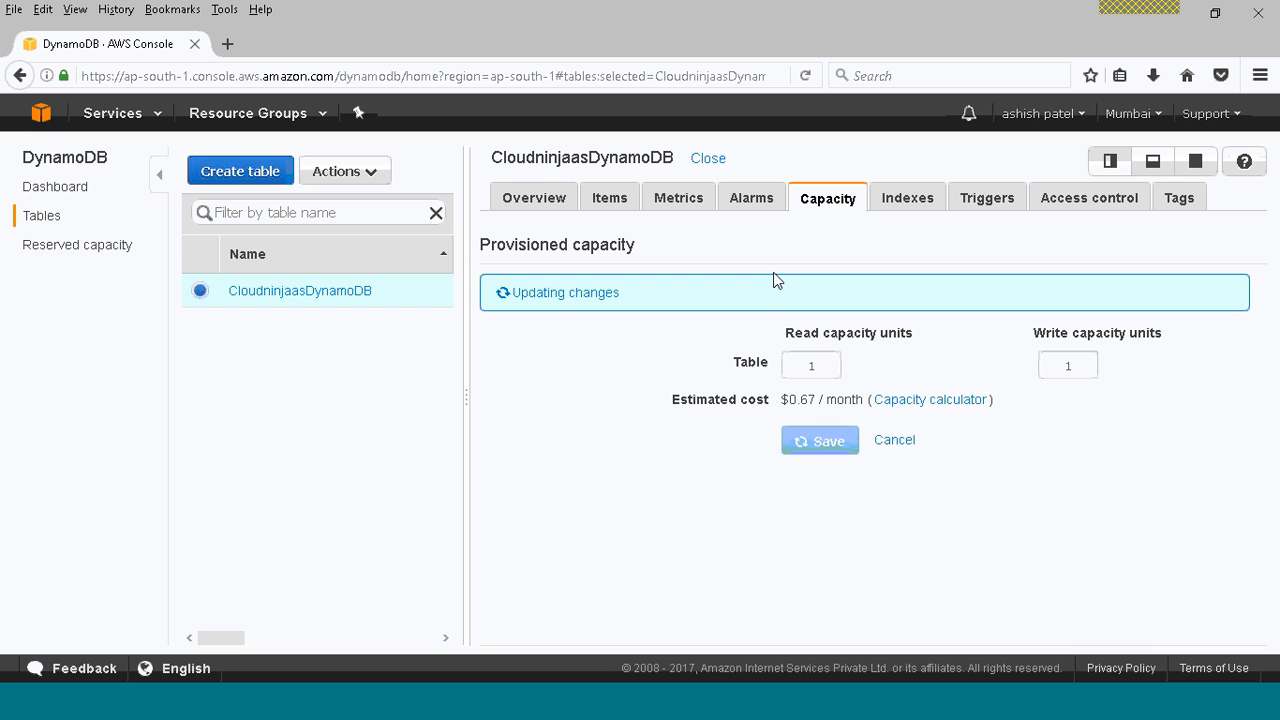
Review the table's secondary indexes and its fine-grained access control options.
left_click(910, 205)
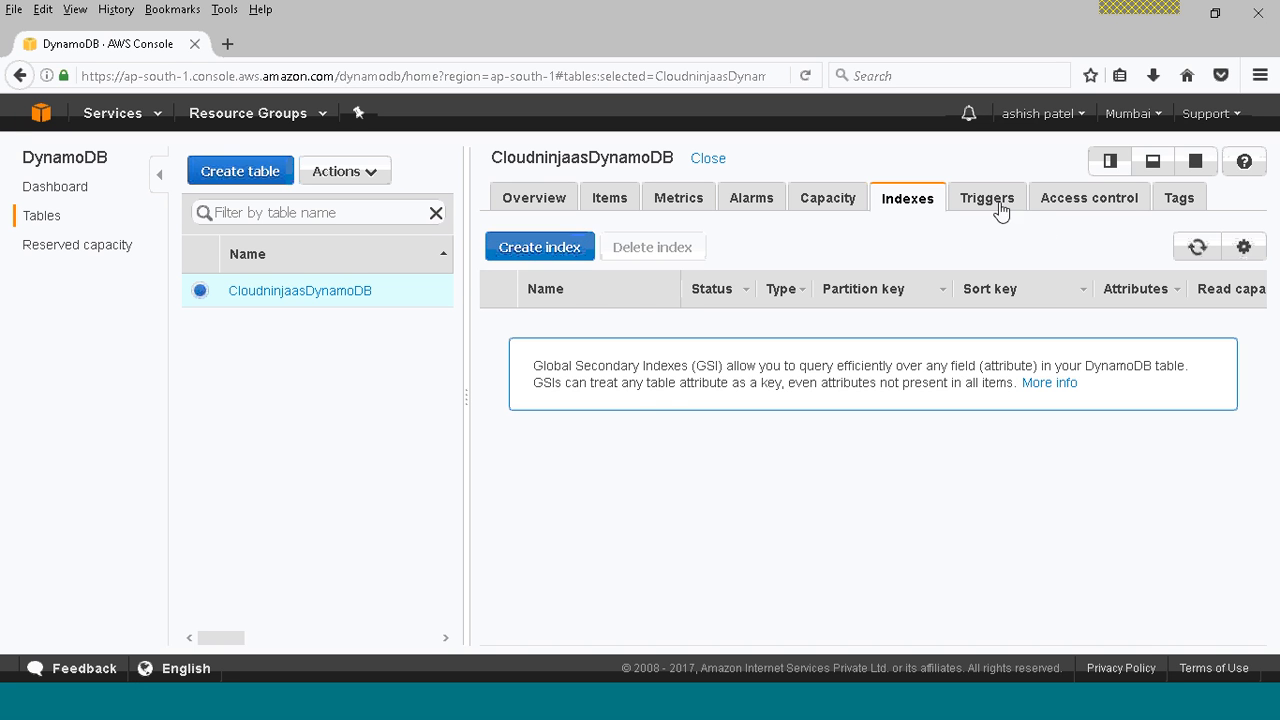
left_click(1079, 203)
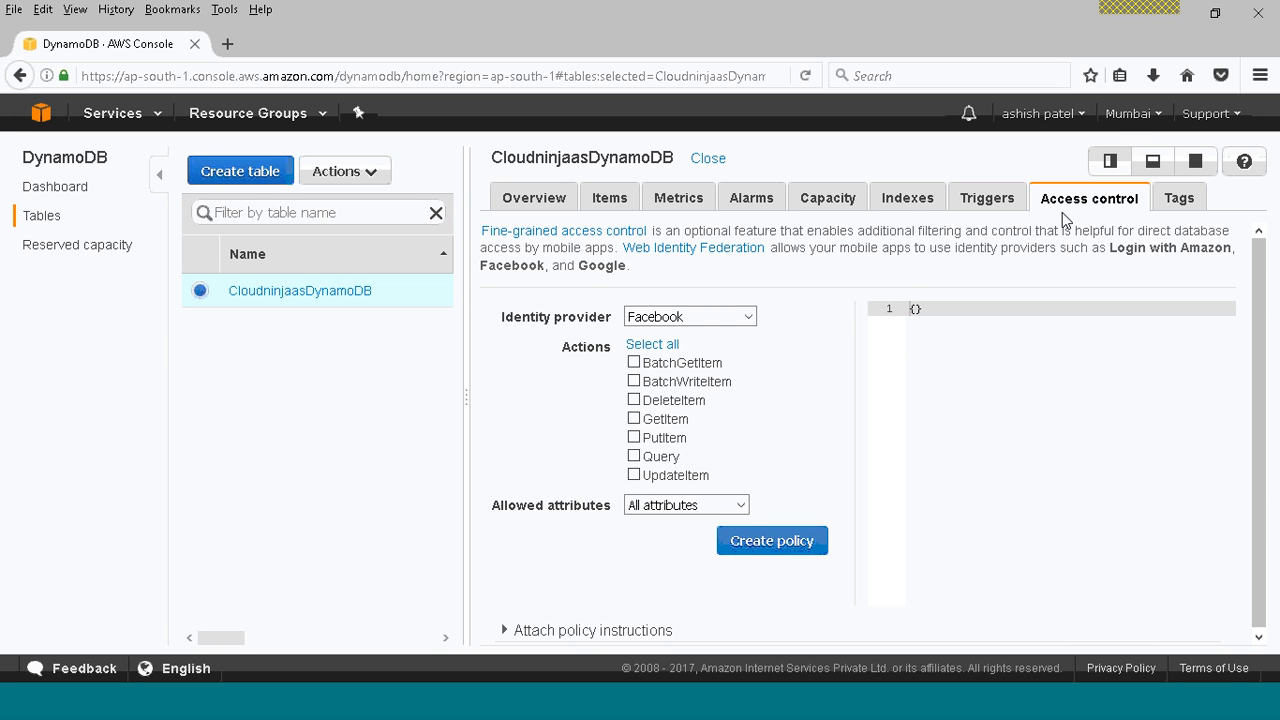
Scan the table's items with a filter on the String attribute User equal to LastName.
left_click(606, 205)
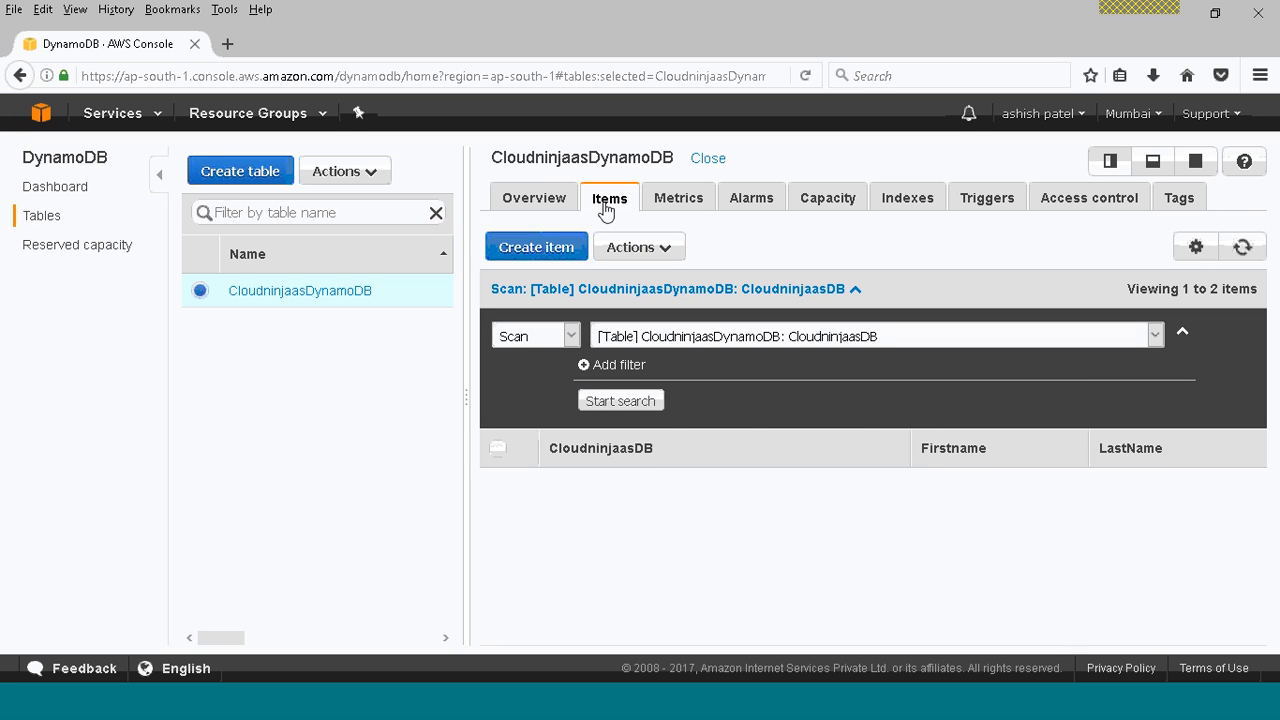
left_click(592, 367)
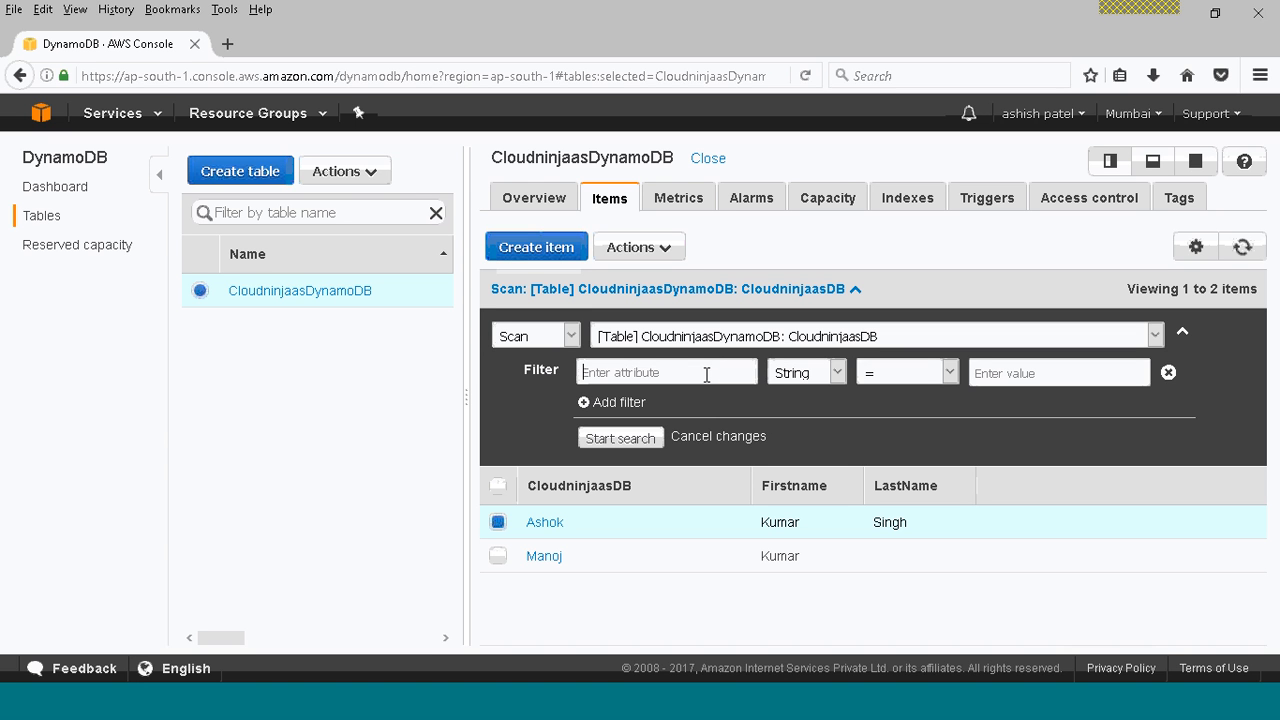
left_click(923, 375)
left_click(1020, 372)
type("LastName")
left_click(618, 438)
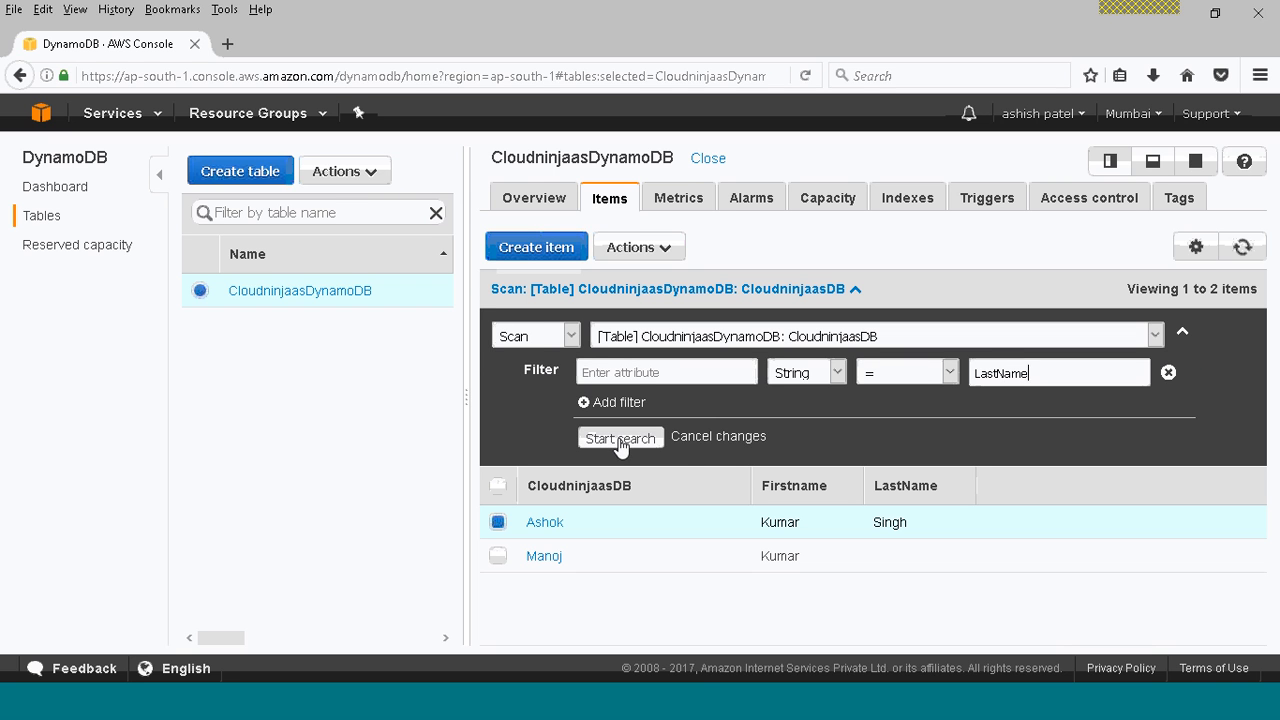
left_click(638, 372)
type("User")
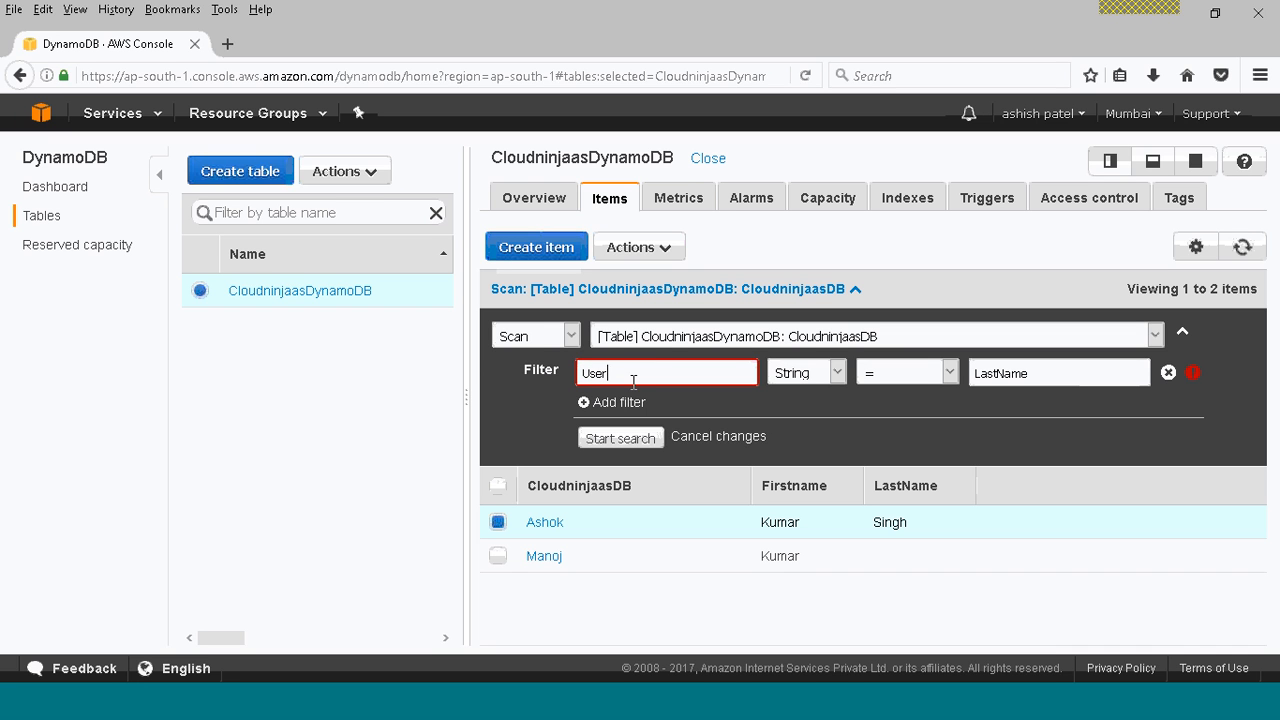
left_click(620, 440)
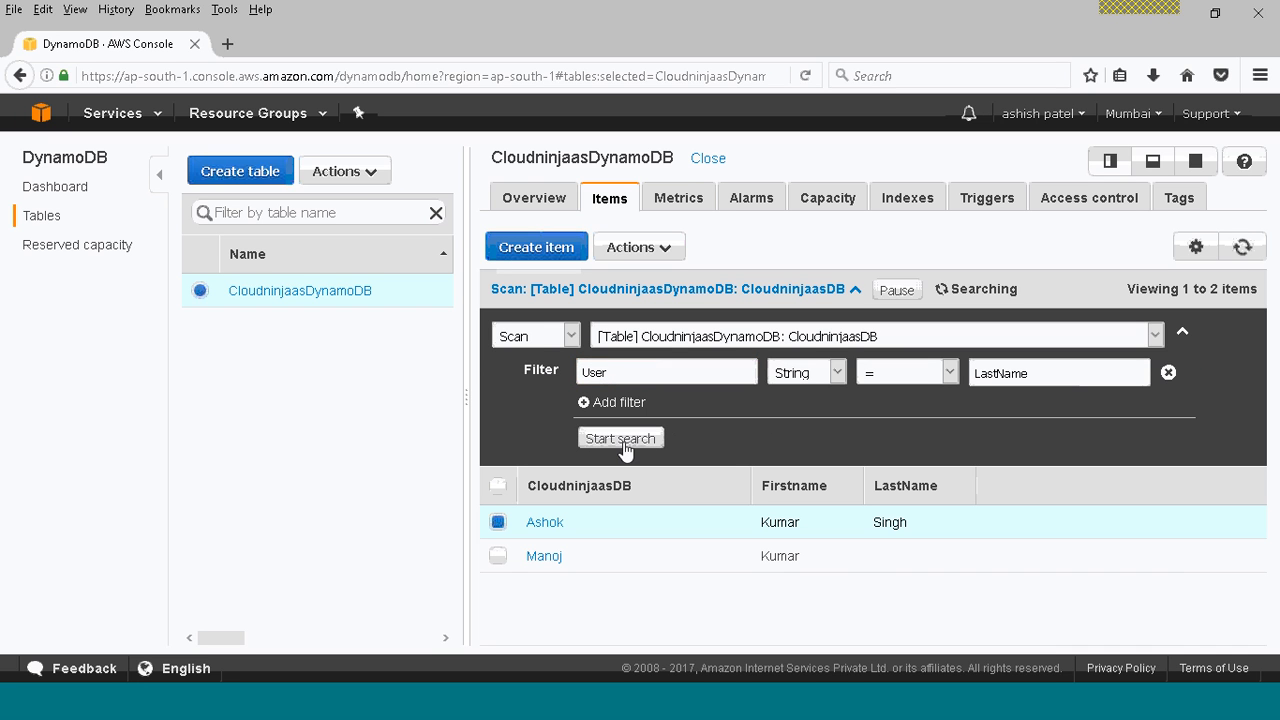
double_click(620, 373)
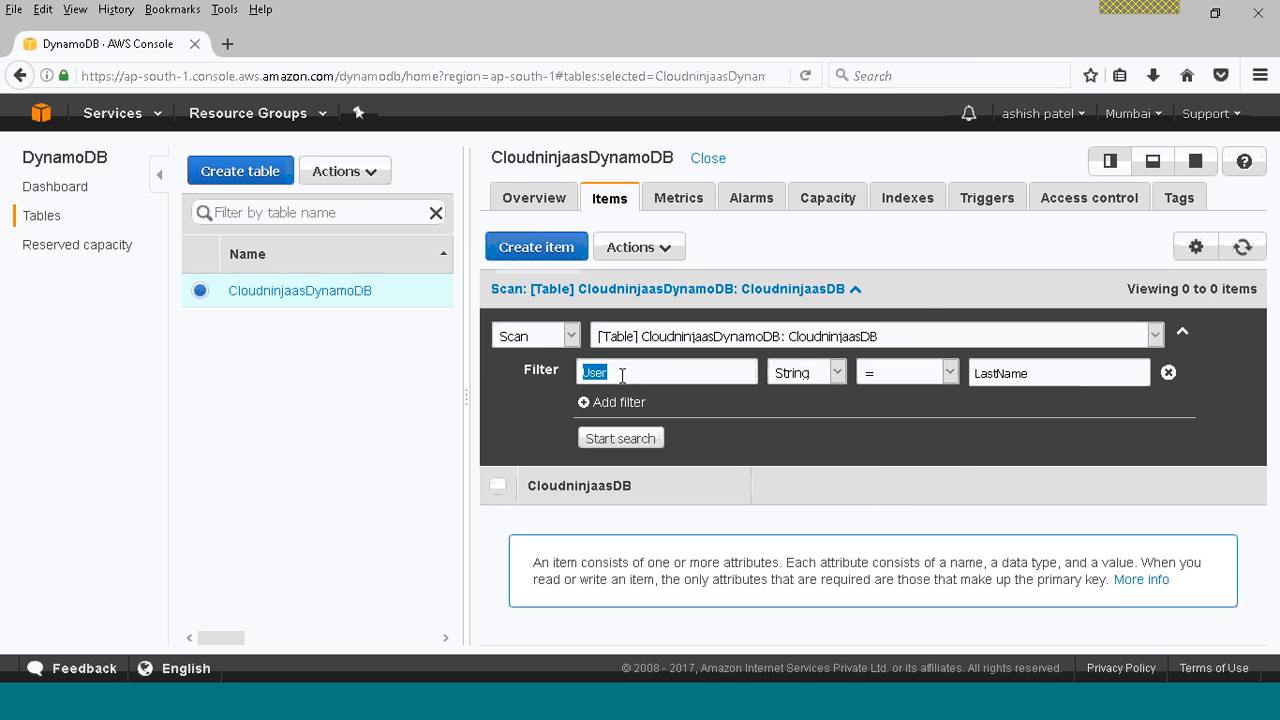
left_click(838, 372)
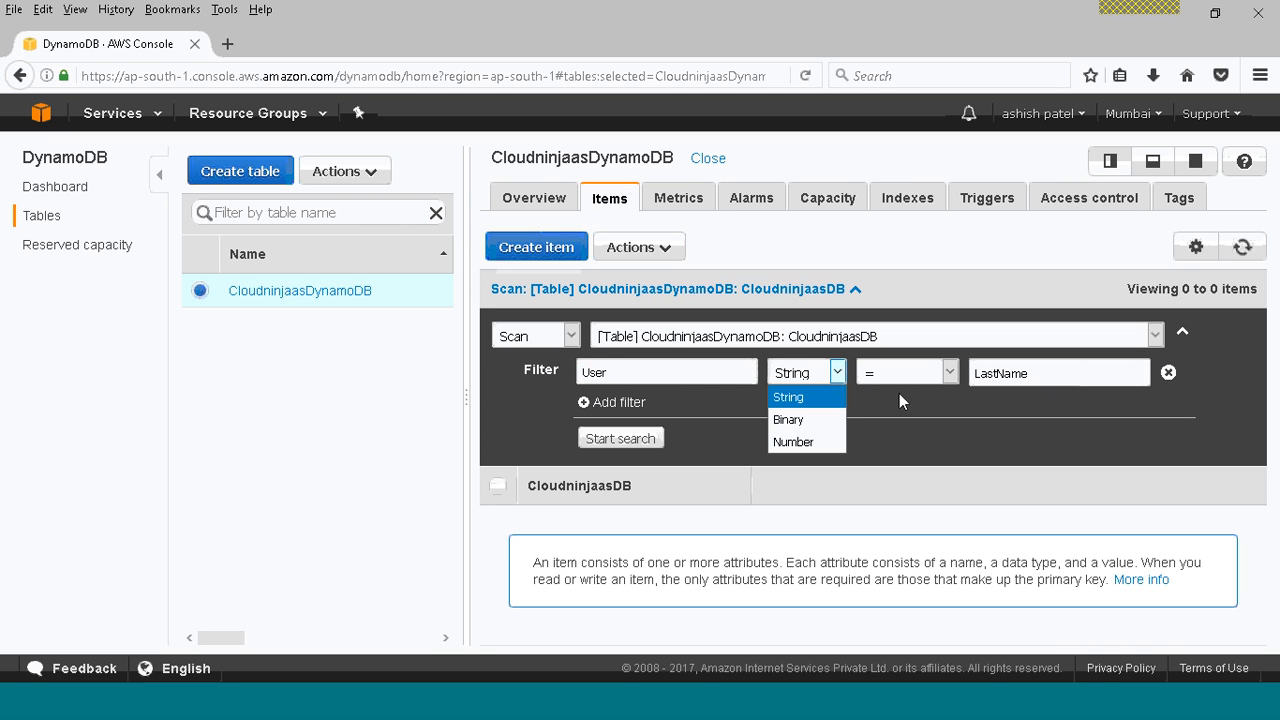
left_click(717, 372)
double_click(683, 372)
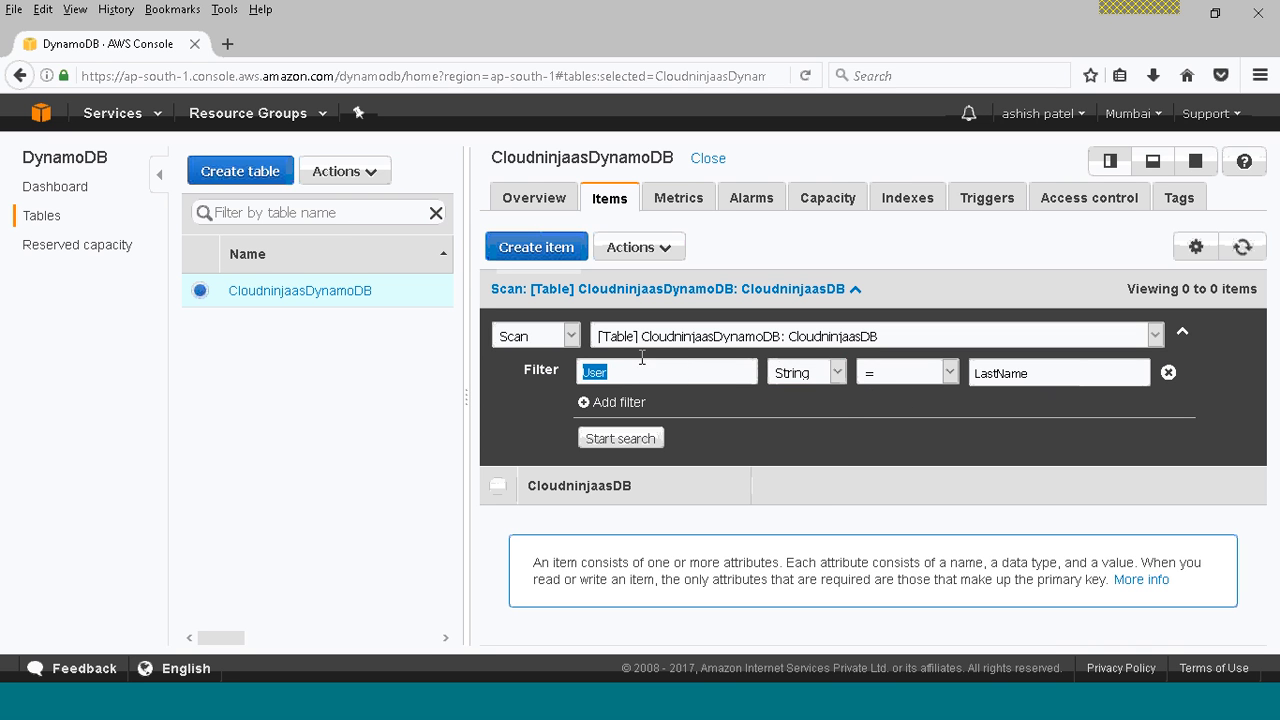
Switch the item search from Scan to Query and remove the User filter.
left_click(571, 336)
left_click(553, 383)
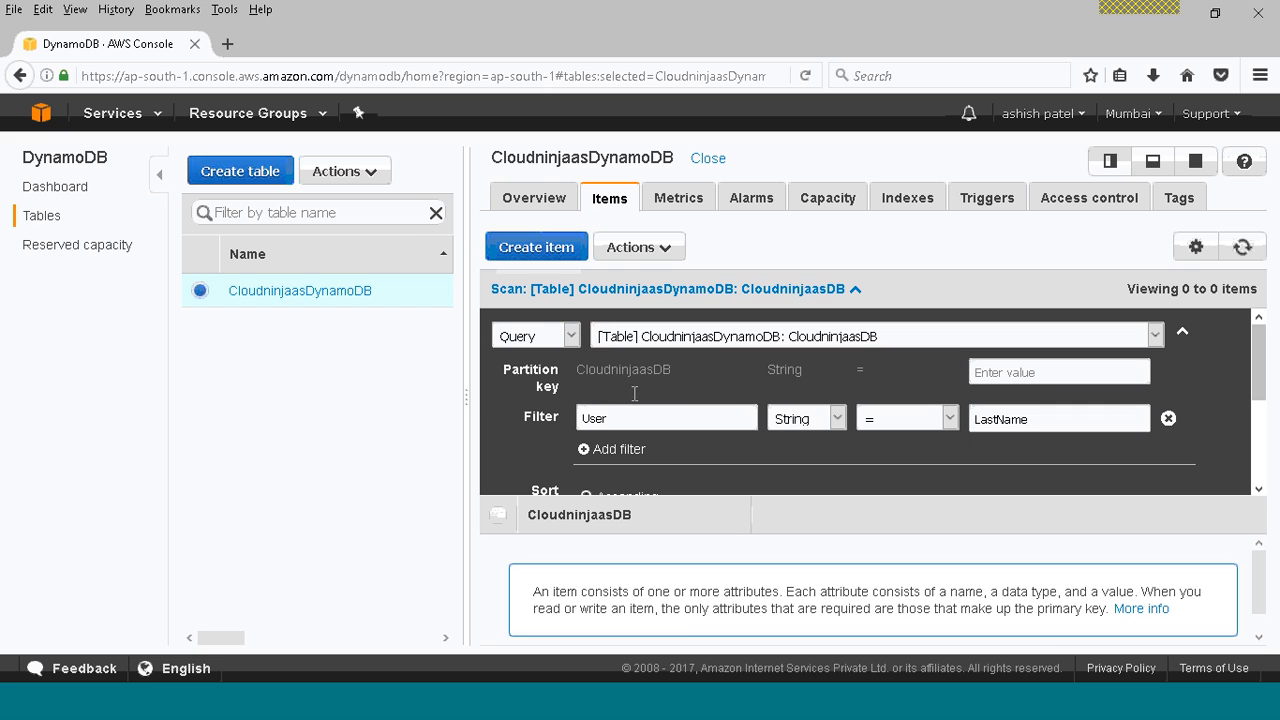
left_click(639, 417)
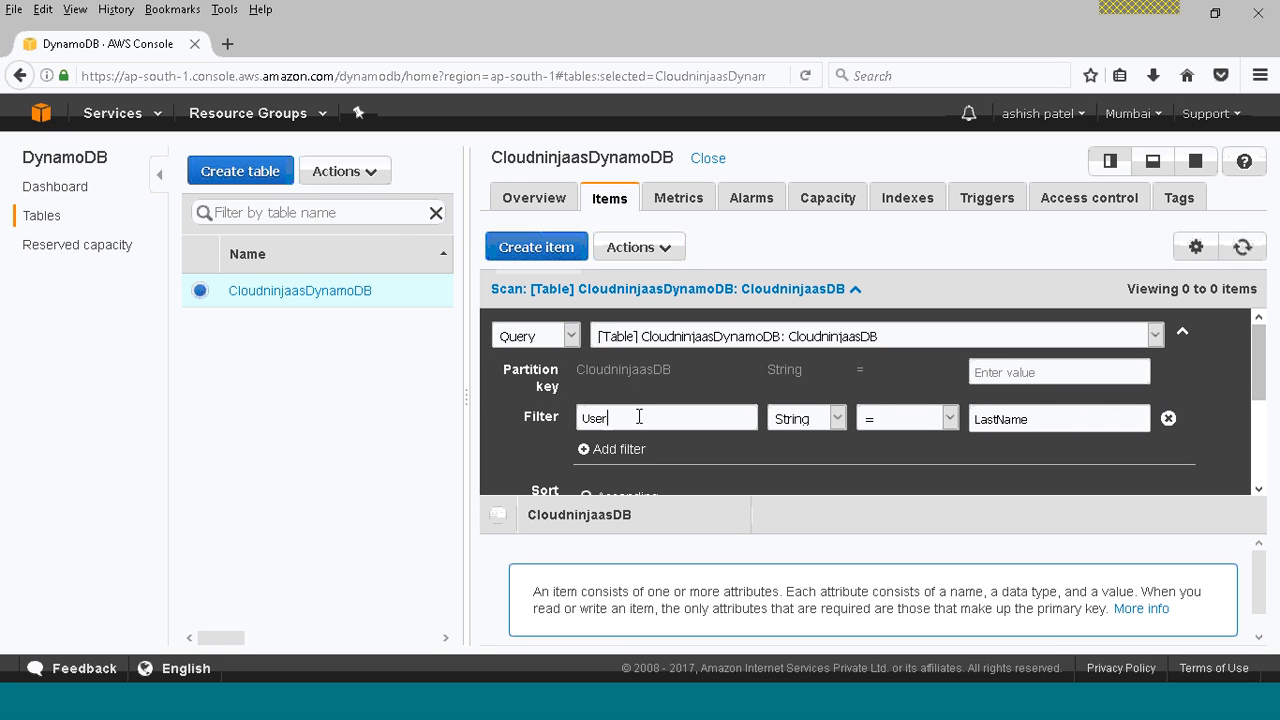
left_click(1034, 369)
left_click(1168, 420)
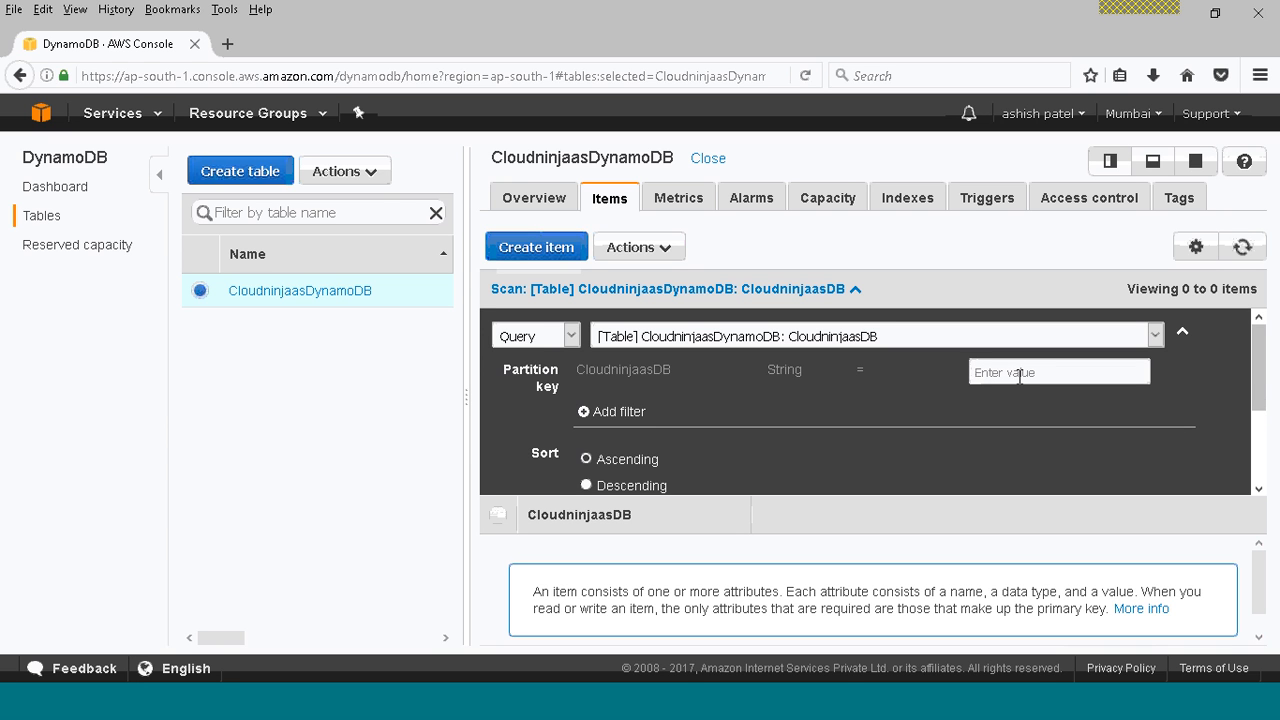
Query the table's items for the partition key value LastaName, keeping ascending sort and all attributes.
type("Lastan")
key("BackSpace")
type("Name")
scroll(1258, 370, "down", 3)
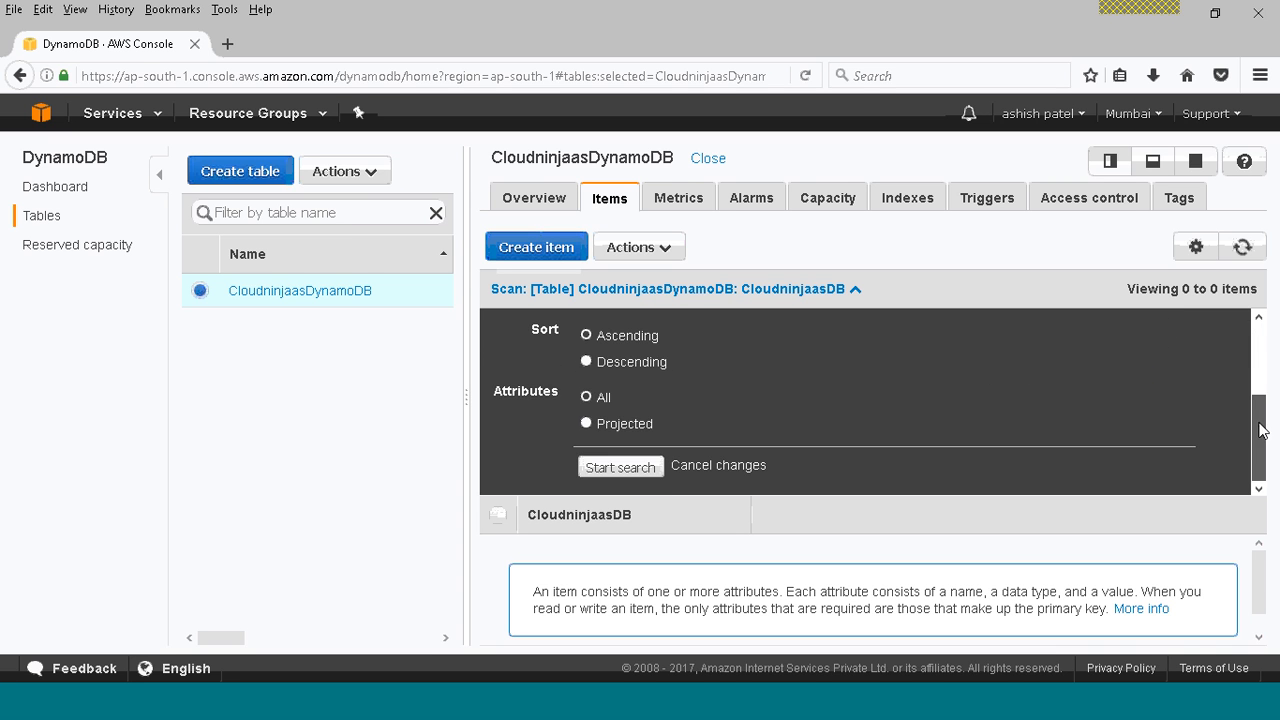
left_click(613, 470)
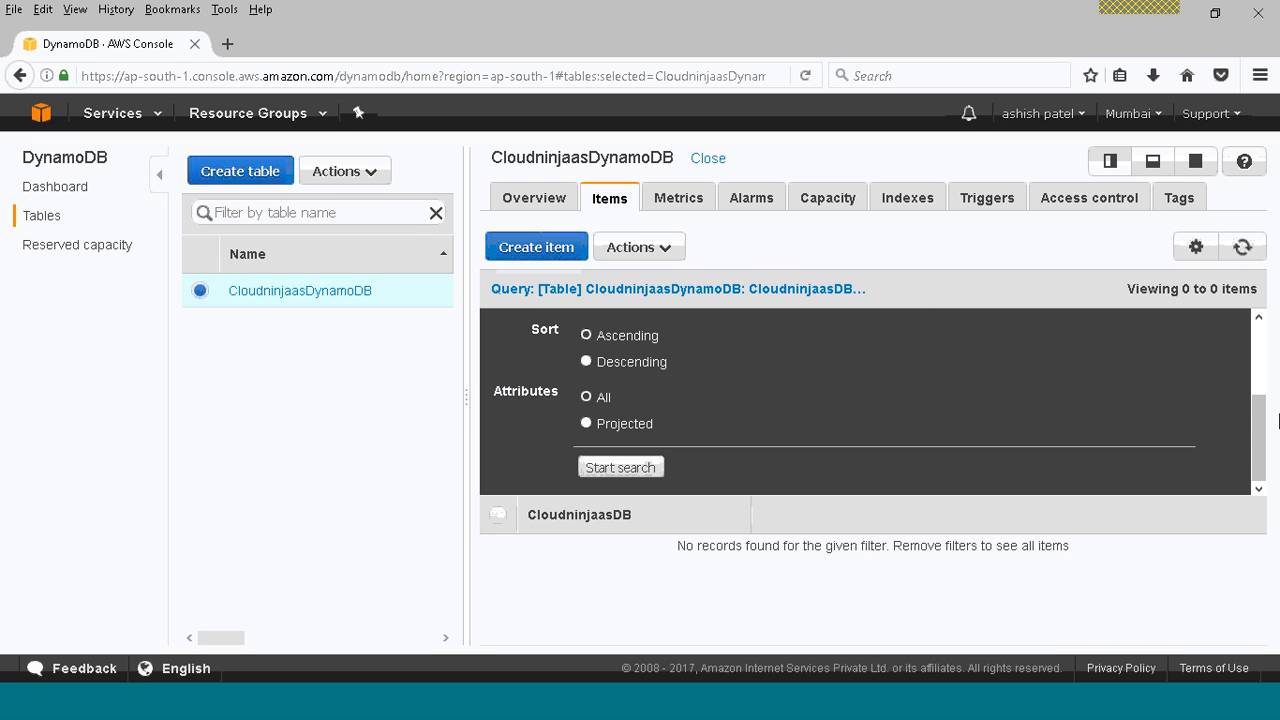
Replace the query's partition key value with Firstname and run the search again.
scroll(1262, 420, "up", 3)
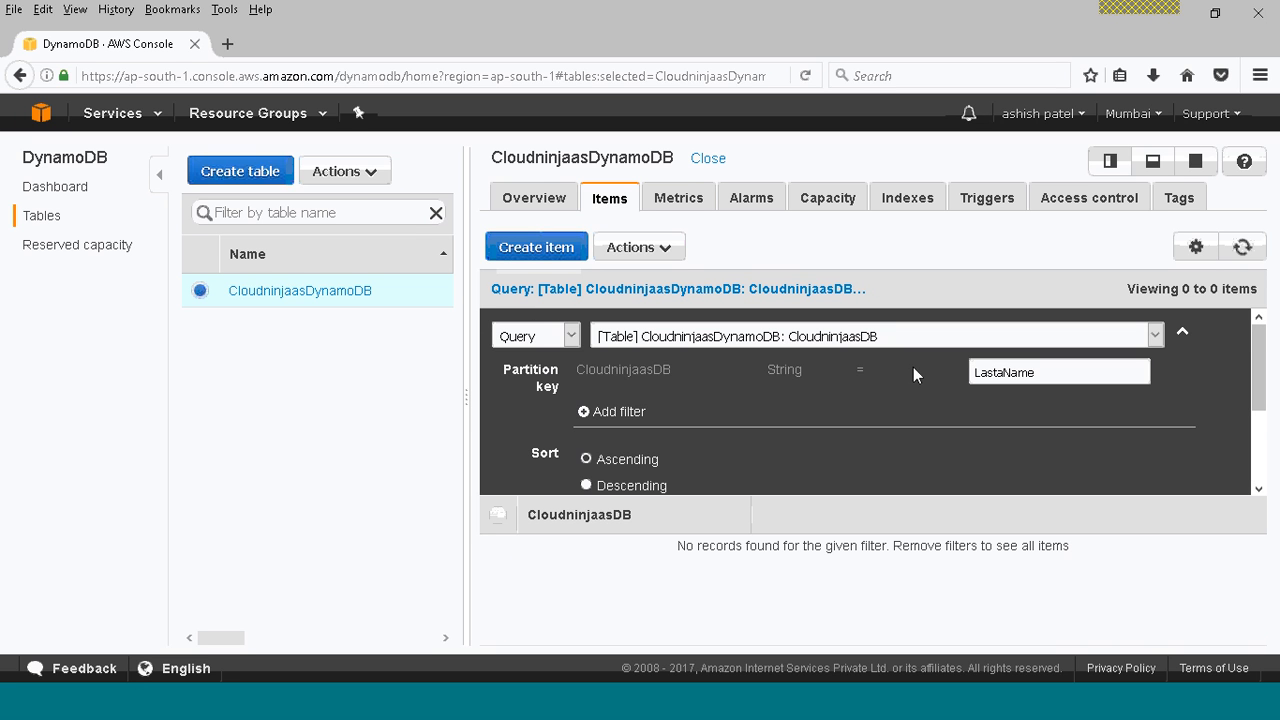
left_click(608, 340)
left_click(608, 340)
left_click(1051, 376)
left_click_drag(1051, 376, 954, 377)
type("Firstname")
scroll(1245, 380, "down", 3)
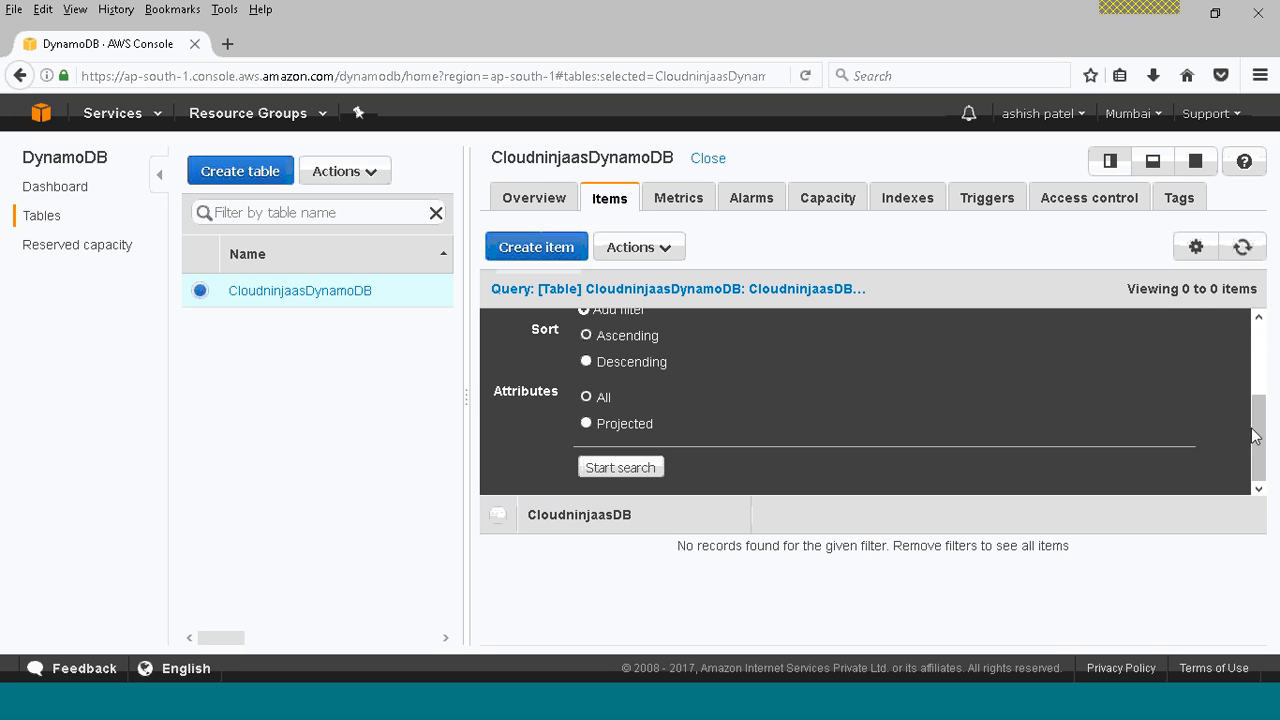
left_click(612, 468)
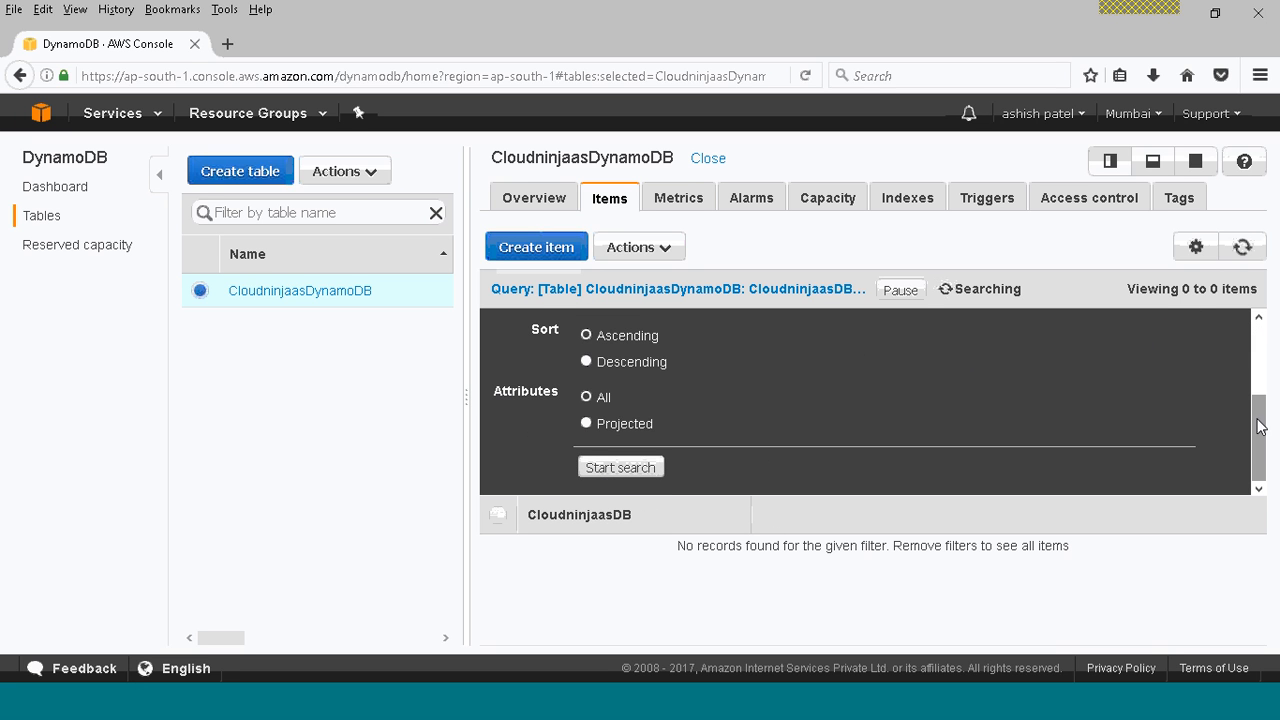
Check the query's partition key and sort settings, and pause the running search.
left_click_drag(1258, 425, 1255, 335)
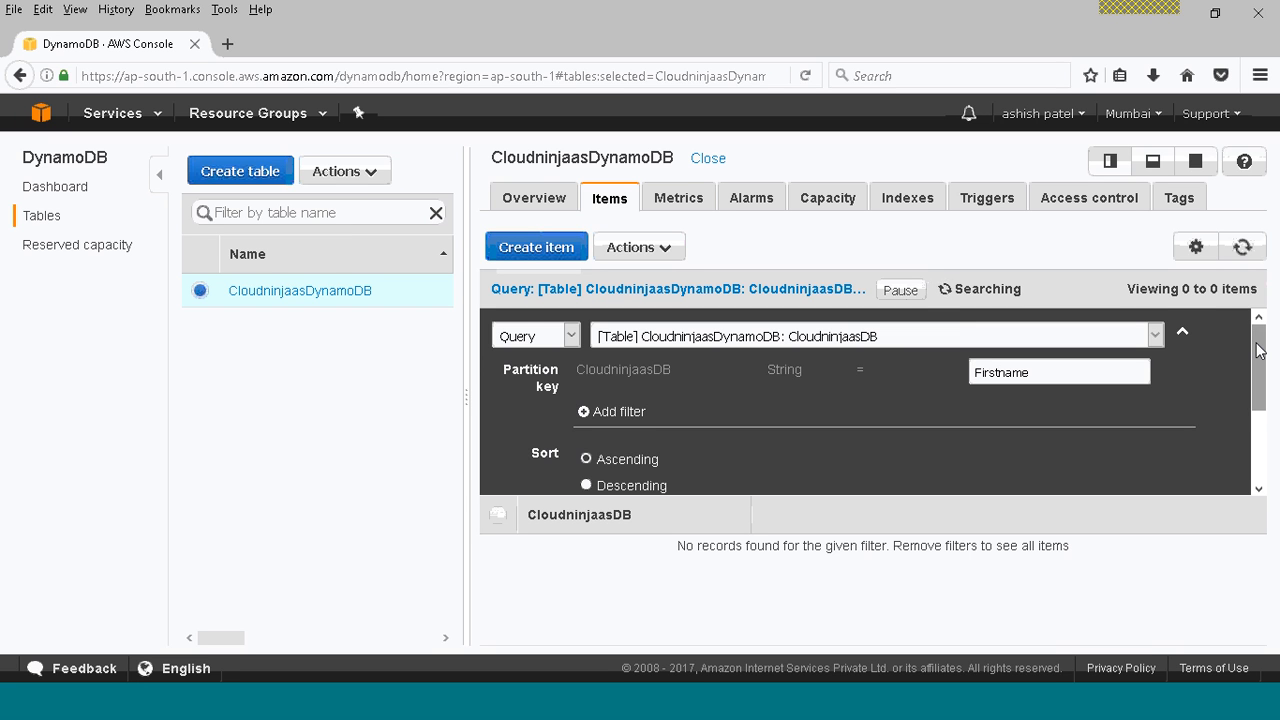
scroll(1258, 350, "down", 1)
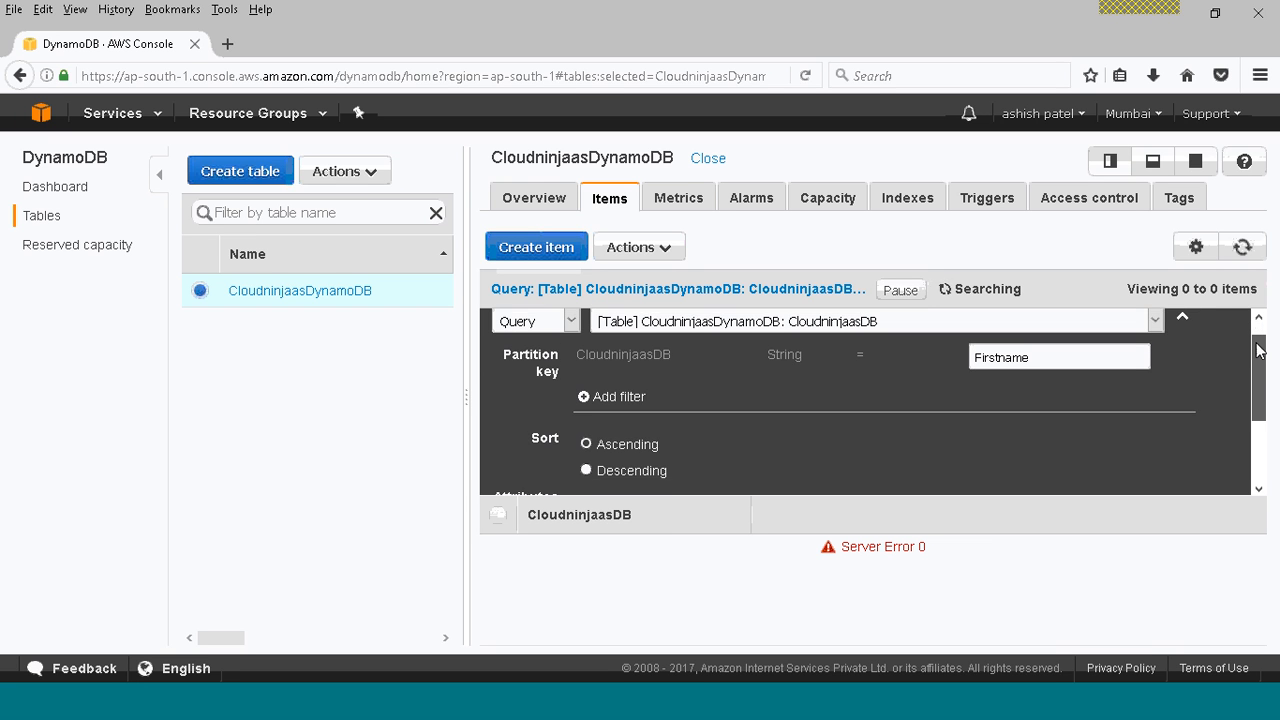
scroll(1258, 350, "up", 1)
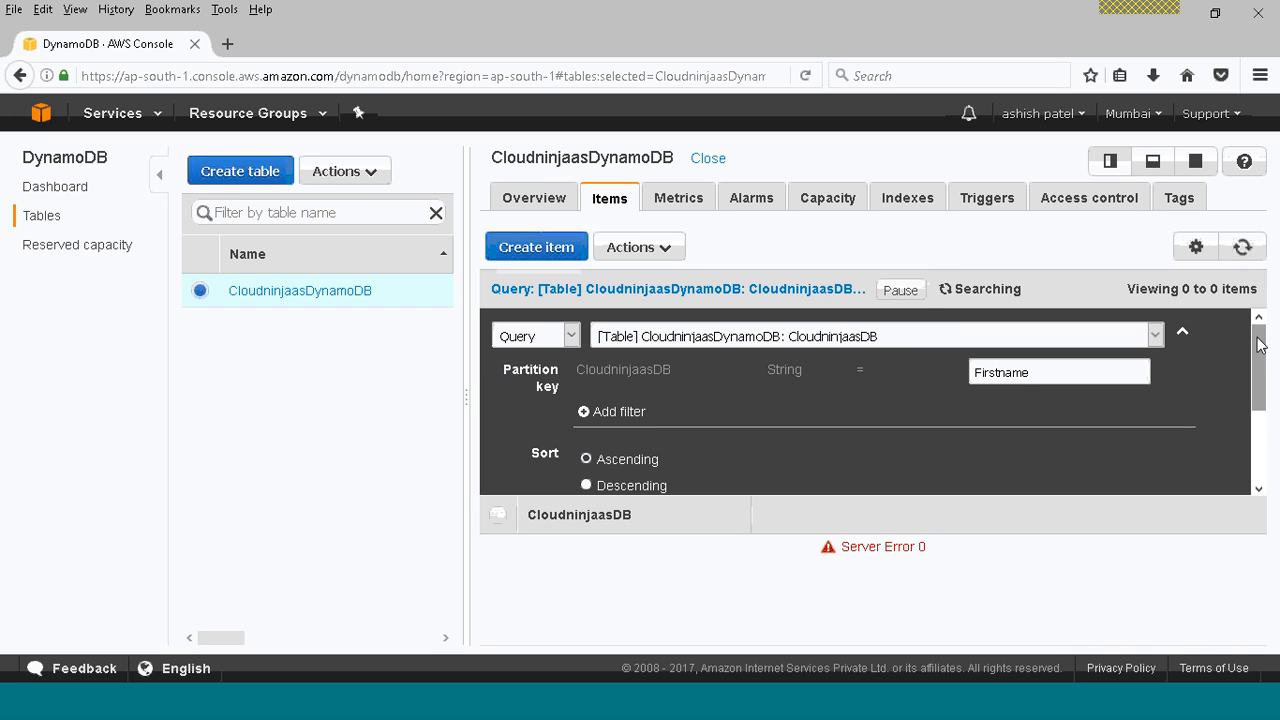
left_click_drag(1258, 338, 1253, 432)
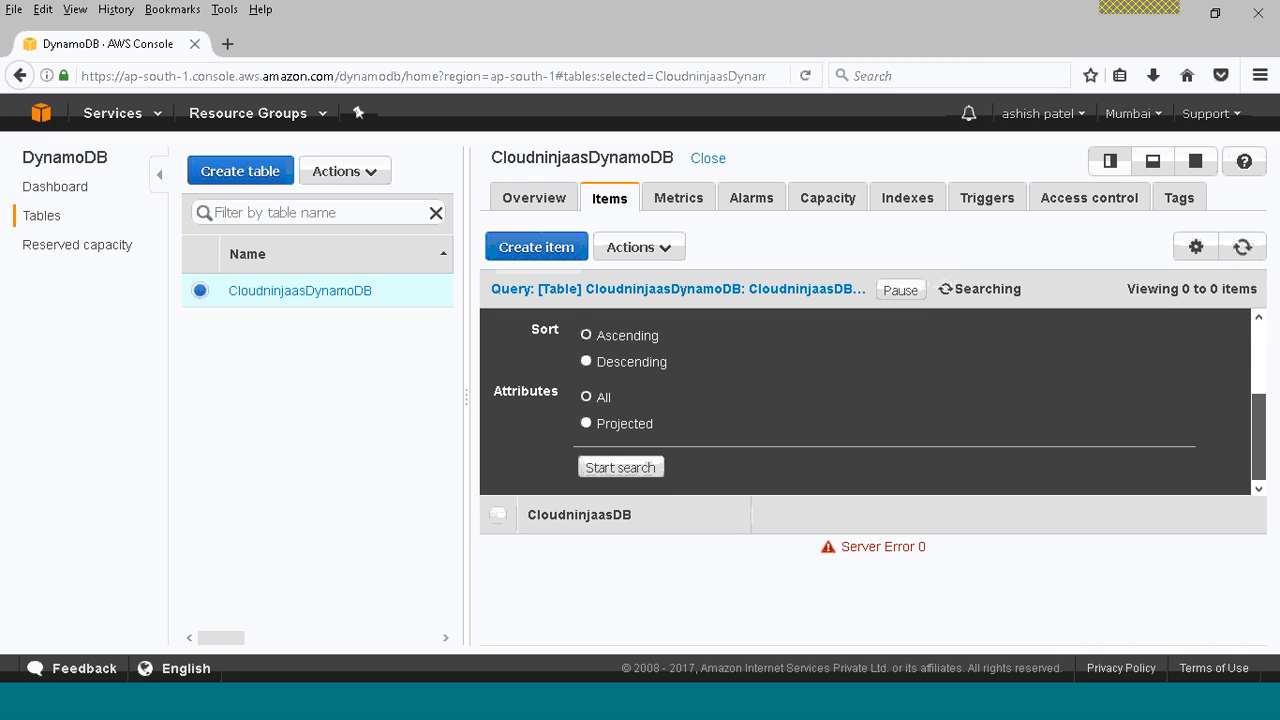
scroll(1240, 376, "up", 1)
scroll(1240, 376, "up", 1)
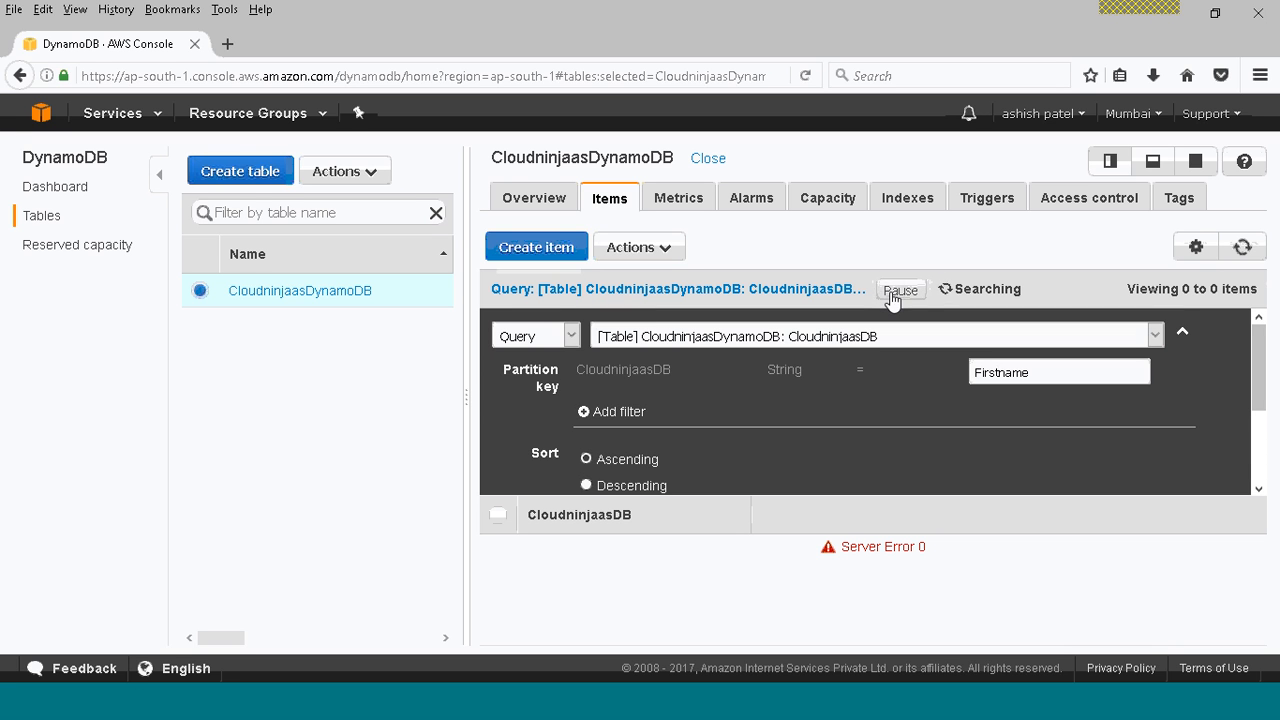
left_click(893, 292)
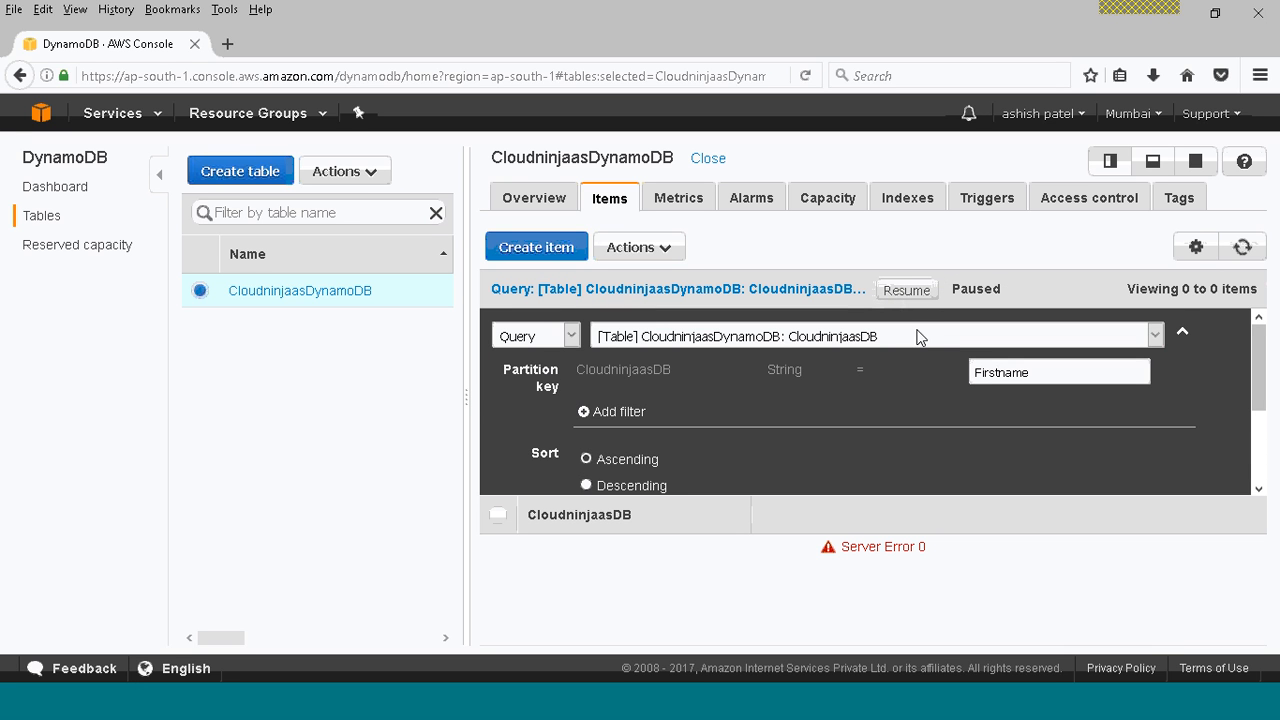
Collapse the query settings without any extra filter and resume the paused search.
left_click(577, 422)
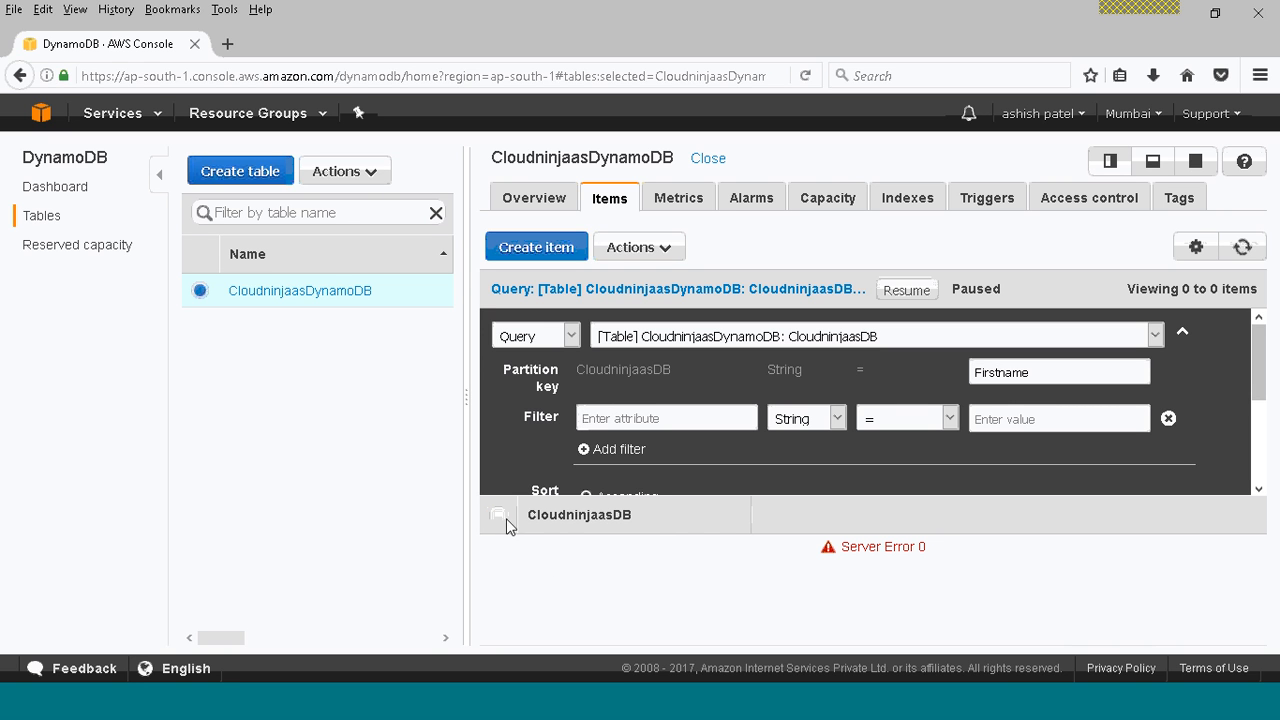
left_click(1168, 419)
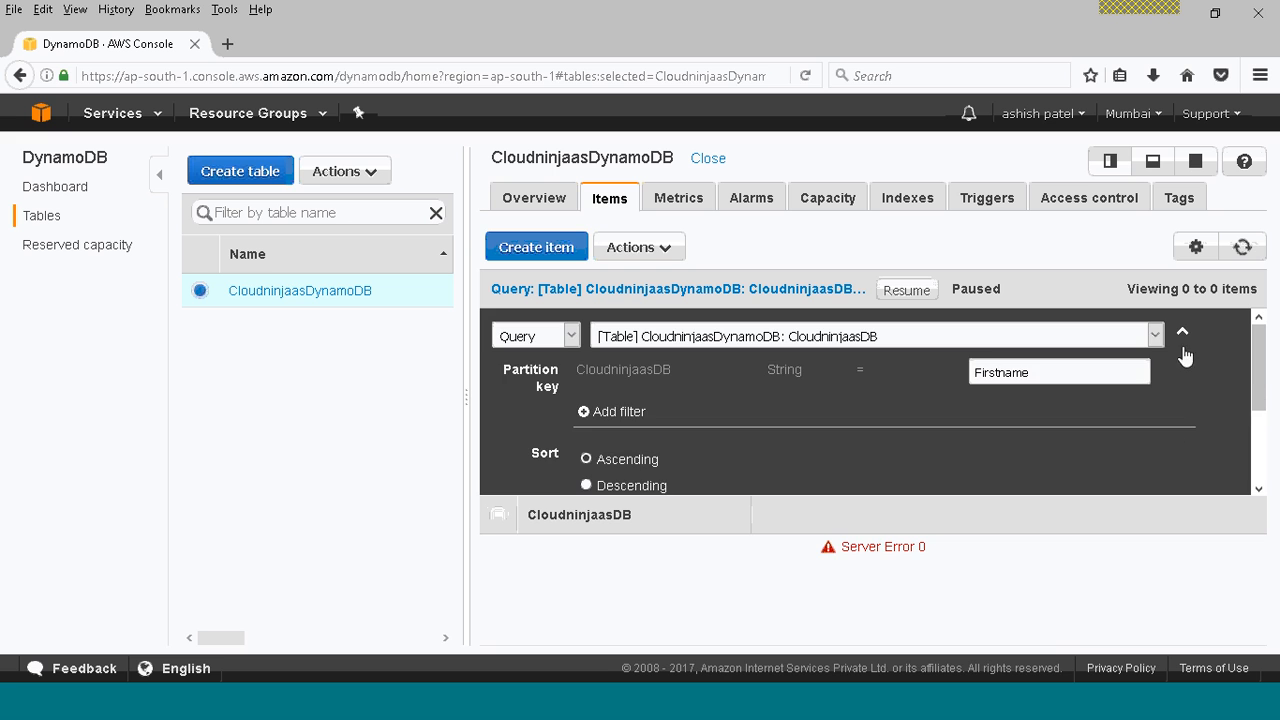
left_click(1182, 331)
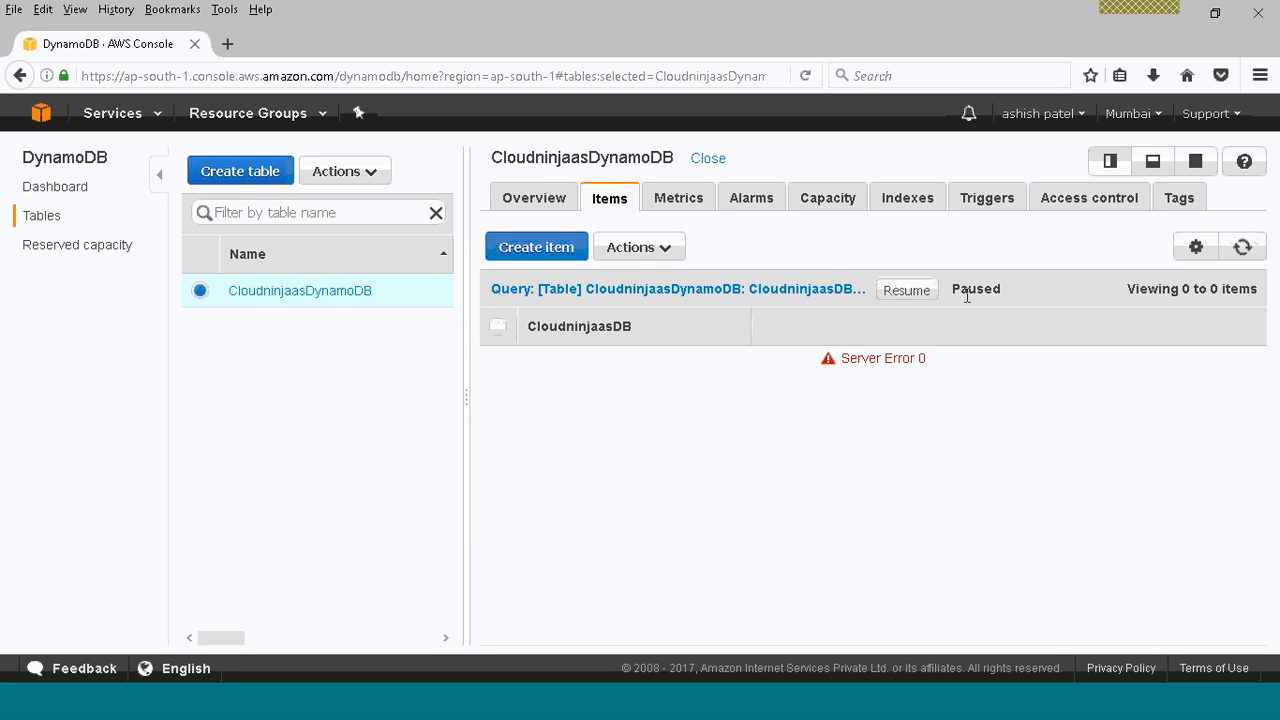
left_click(907, 291)
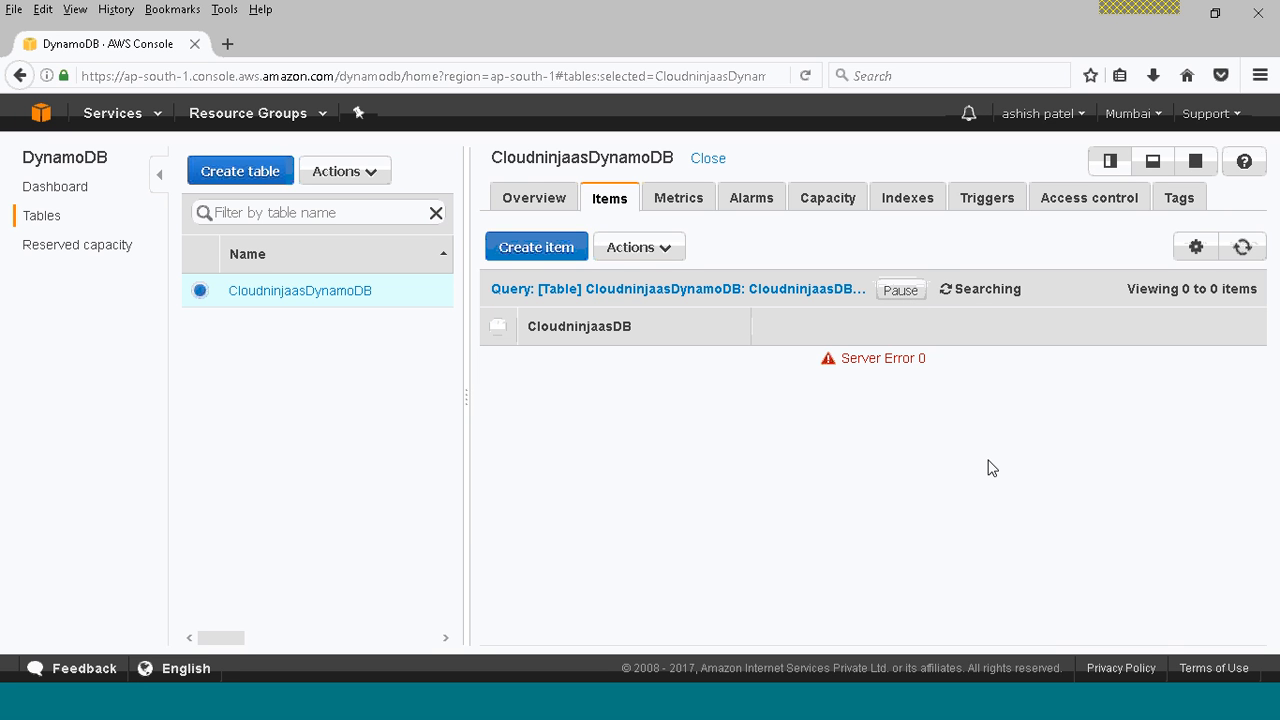
Return to the list of all DynamoDB tables and try to open the AWS console home page.
left_click(652, 259)
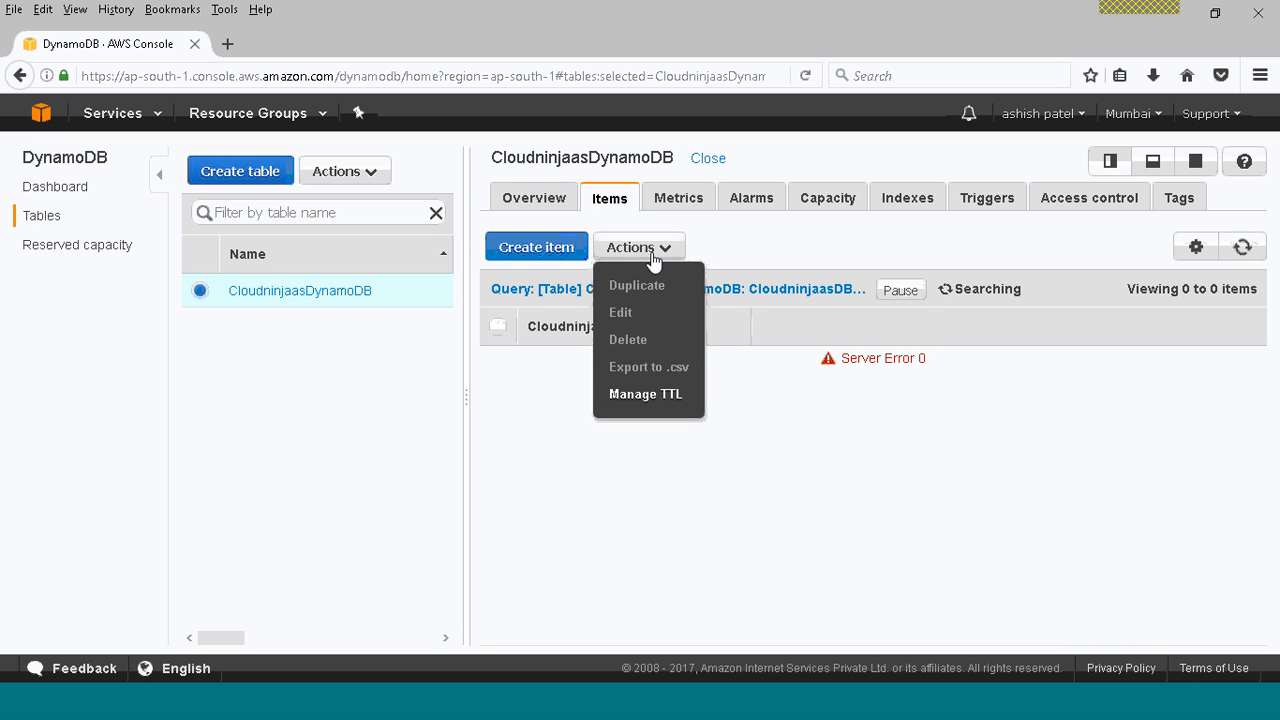
left_click(297, 340)
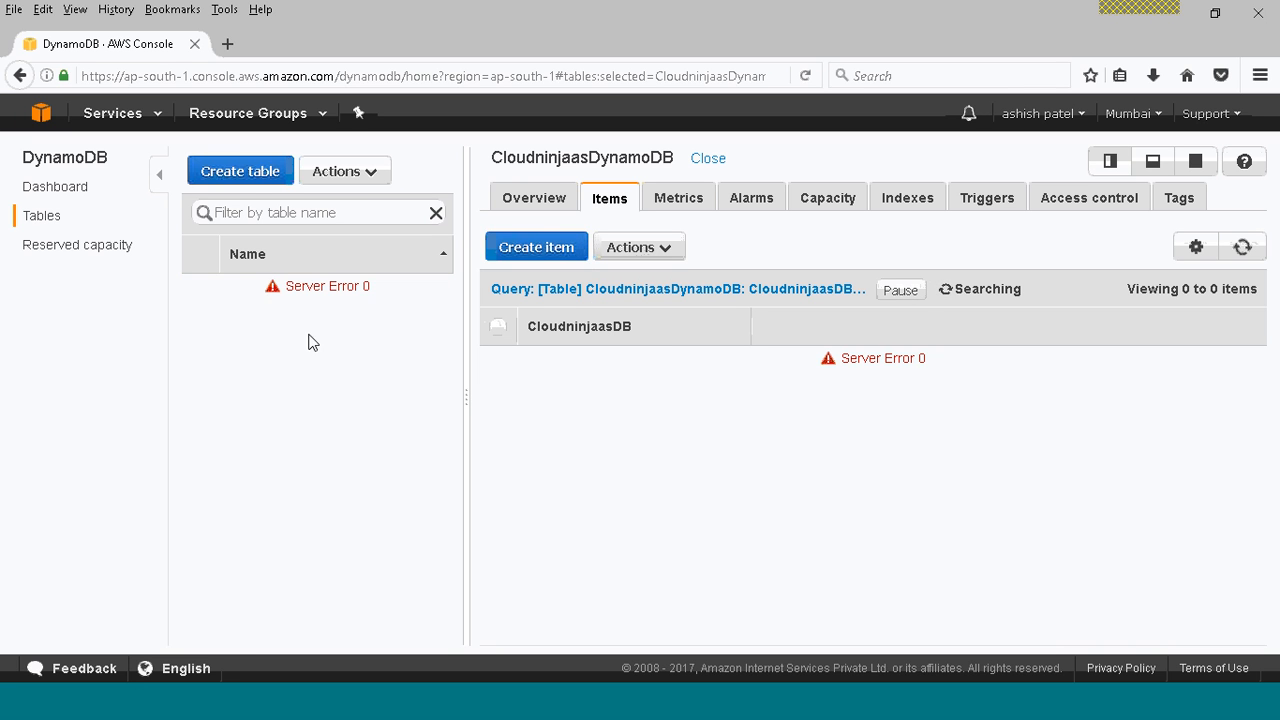
left_click(38, 216)
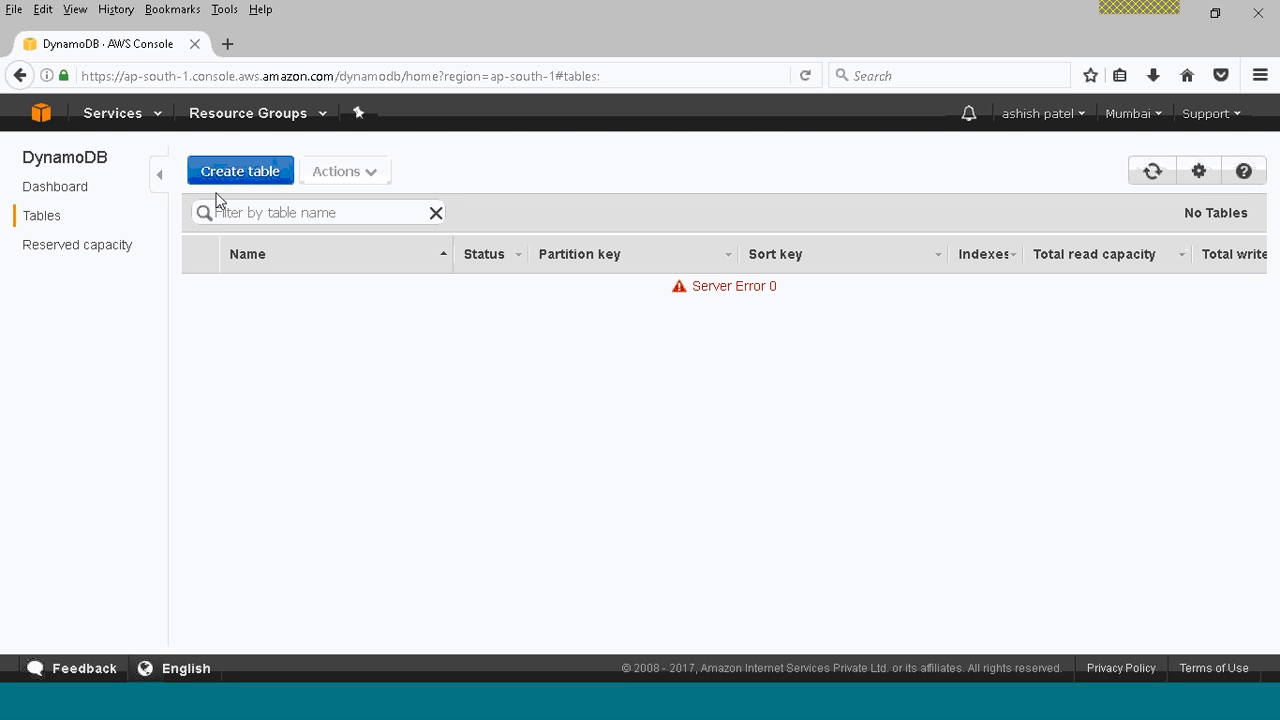
left_click(41, 112)
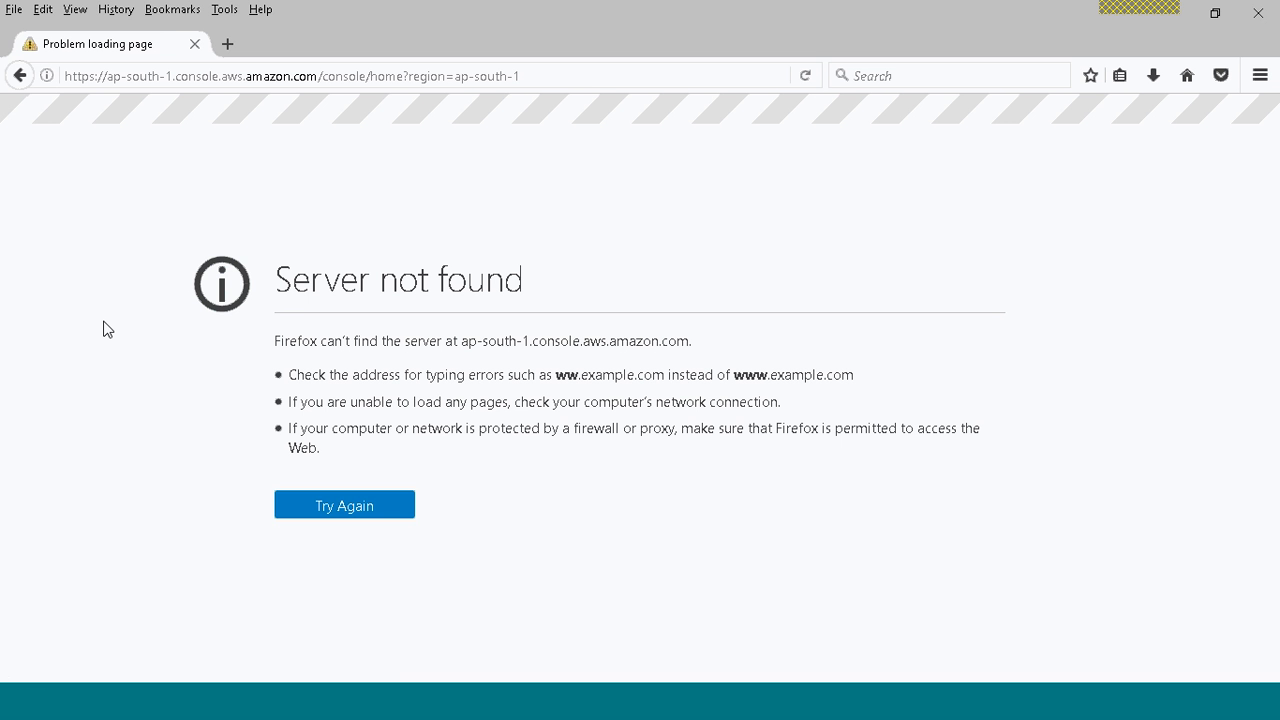